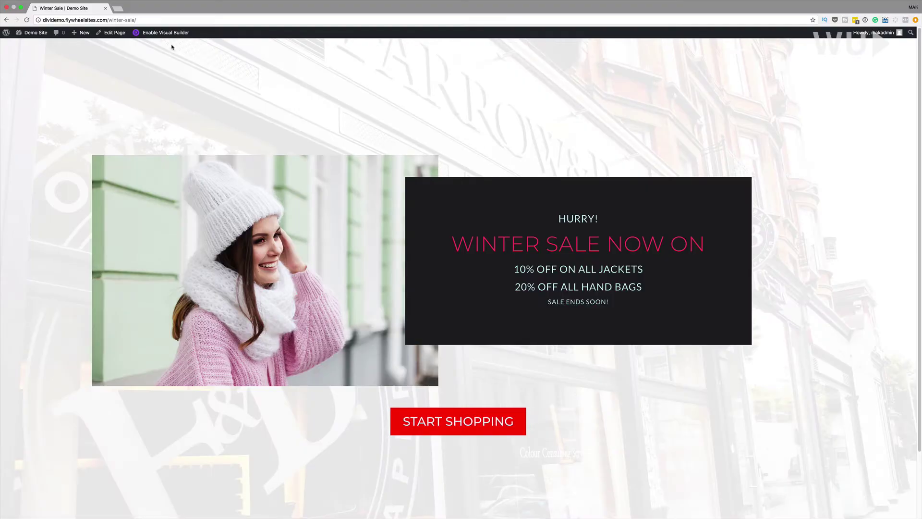
# - Enable the Visual Builder and start a split test on the winter sale row
pyautogui.click(164, 33)
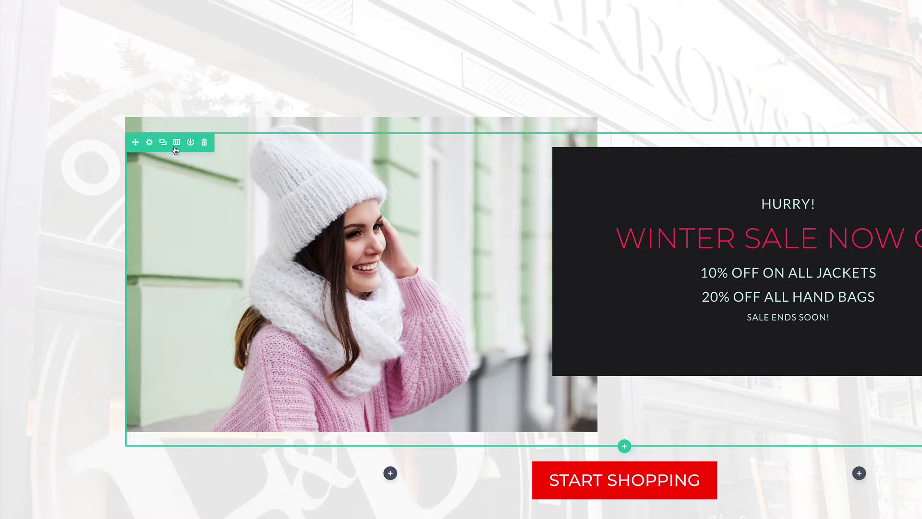
pyautogui.rightClick(170, 150)
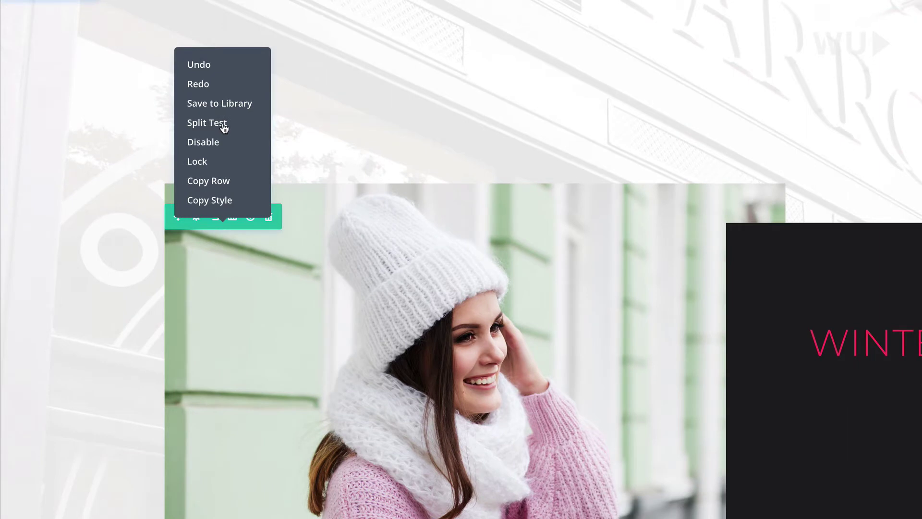
pyautogui.click(223, 124)
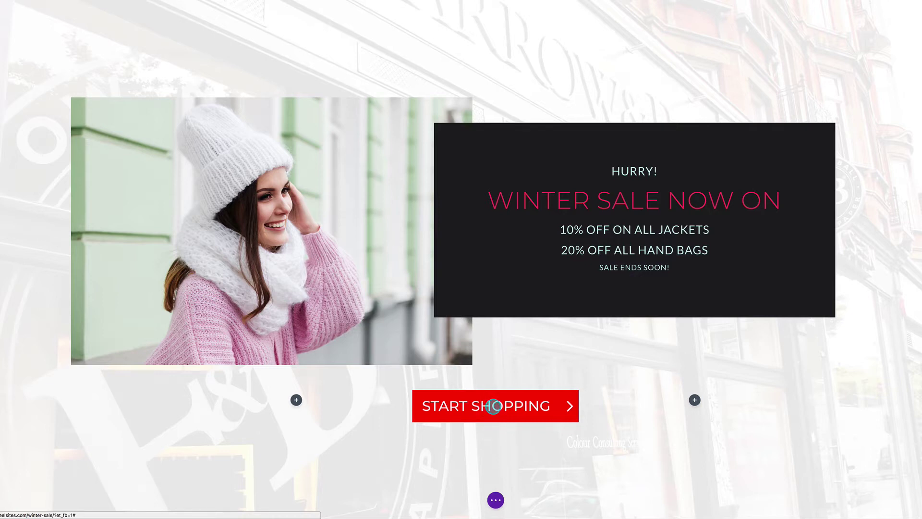
# - Choose the START SHOPPING button as the split test goal and confirm the variations message
pyautogui.click(494, 406)
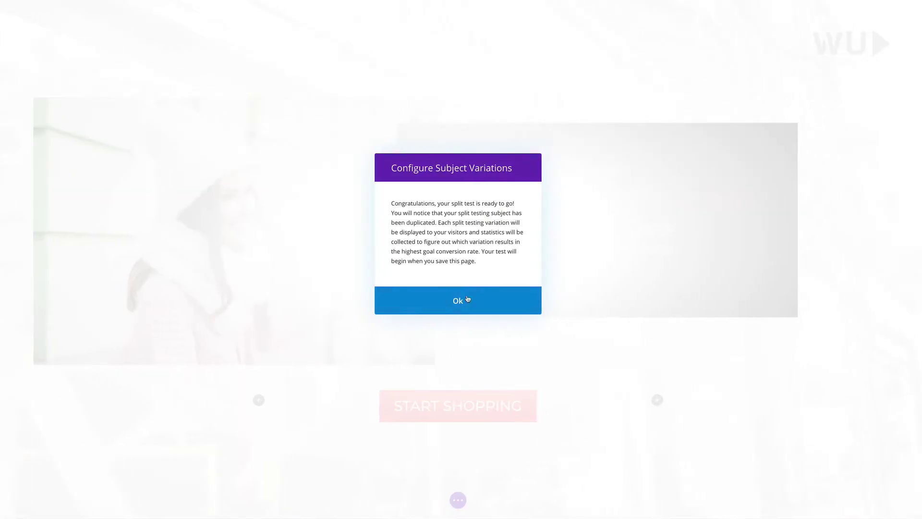
pyautogui.click(460, 301)
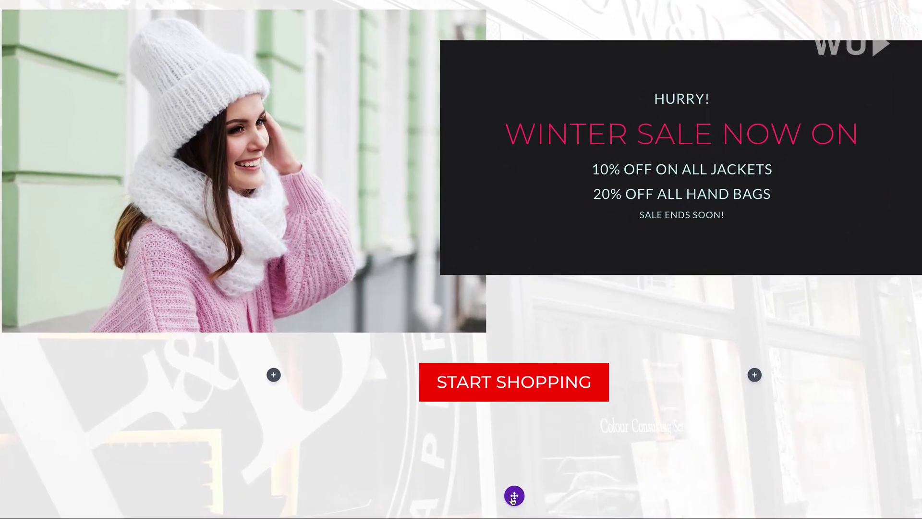
# - Switch to Wireframe View and expand the second variation of the sale row
pyautogui.click(514, 495)
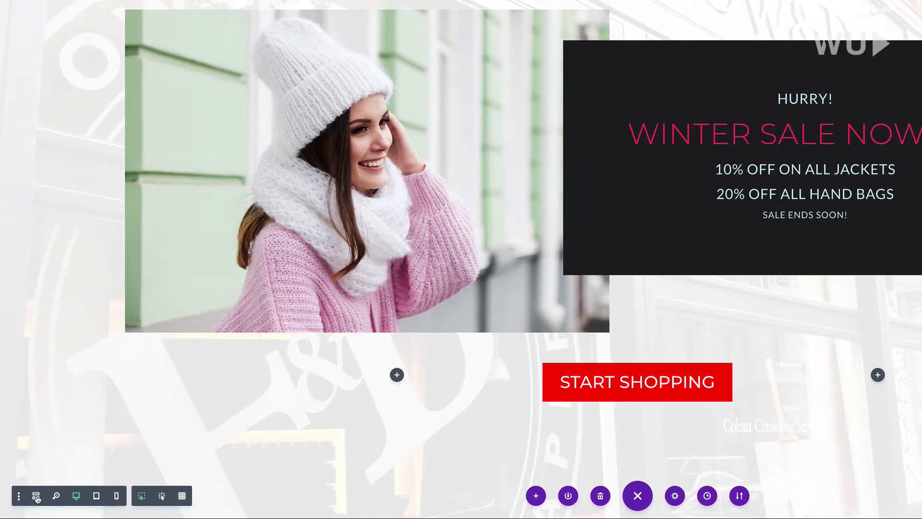
pyautogui.click(37, 497)
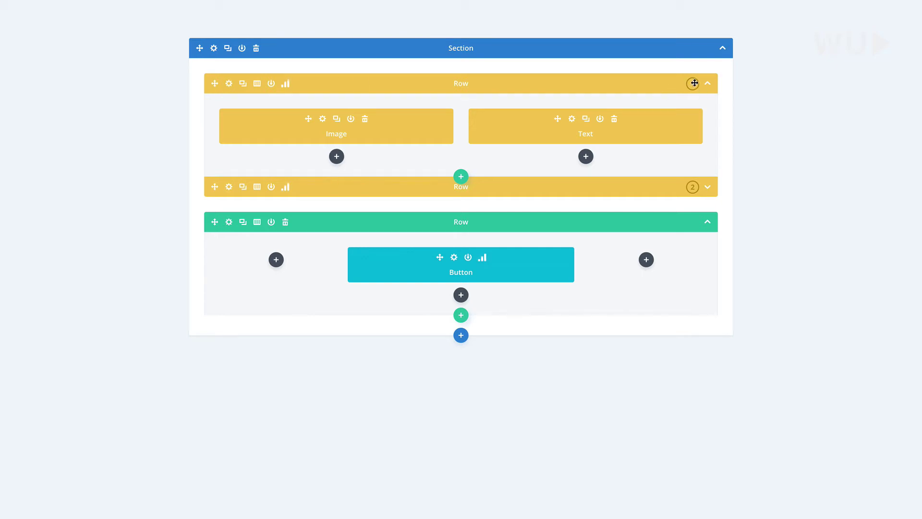
pyautogui.click(708, 188)
pyautogui.click(707, 84)
pyautogui.click(708, 85)
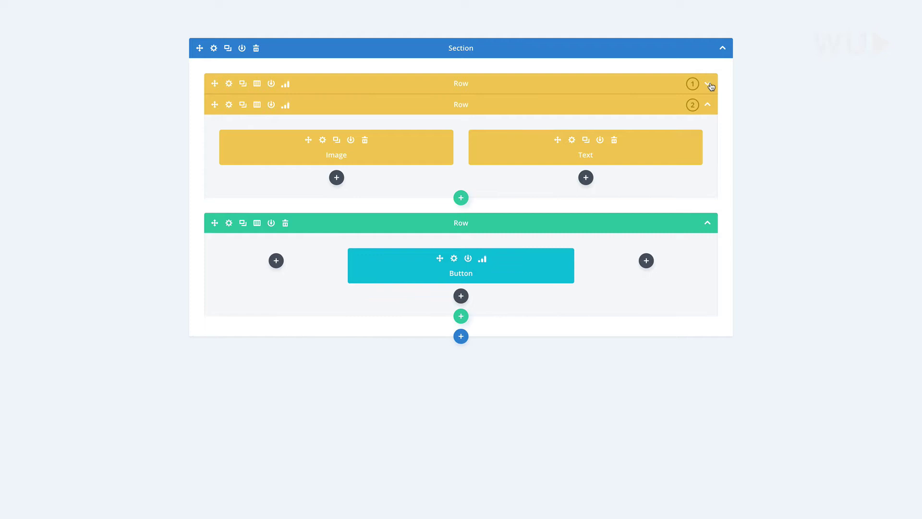
pyautogui.click(709, 109)
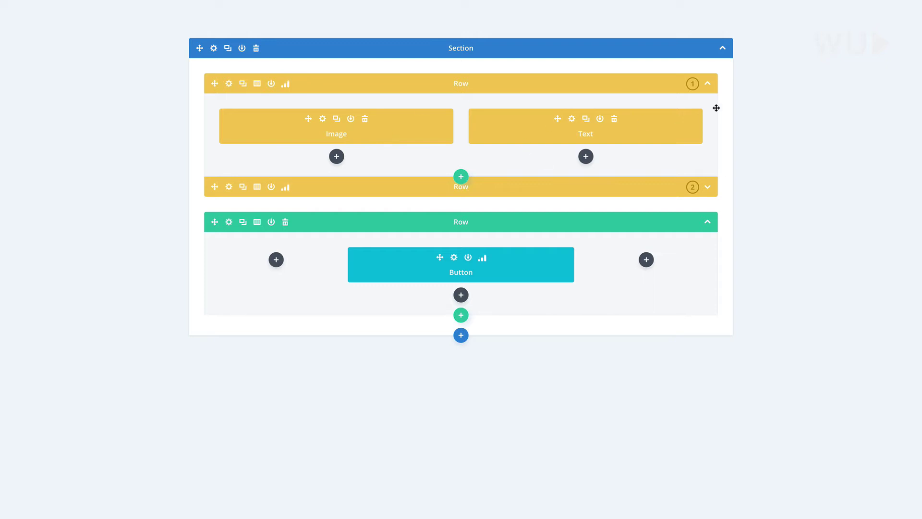
pyautogui.moveTo(711, 177)
pyautogui.mouseDown()
pyautogui.moveTo(706, 189)
pyautogui.moveTo(703, 177)
pyautogui.mouseUp()
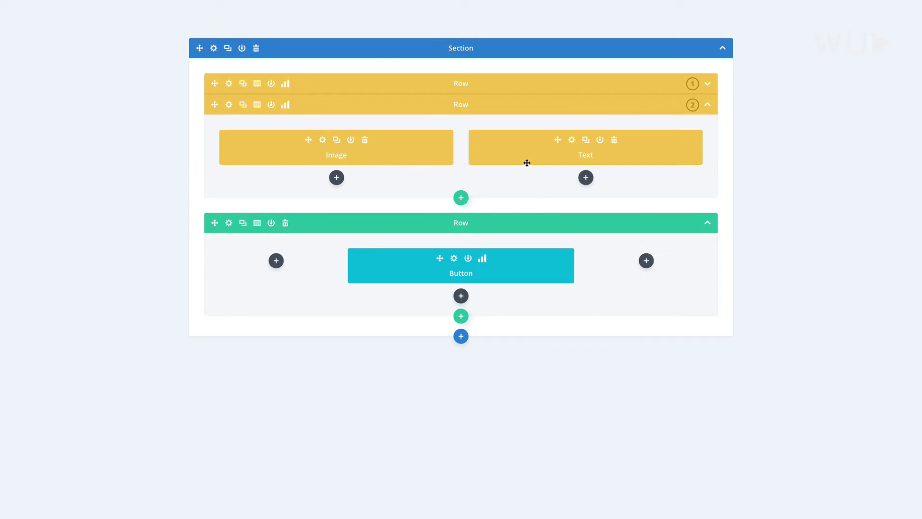
# - Insert a Video module below the Text module with the suggested YouTube URL and an overlay image
pyautogui.click(585, 177)
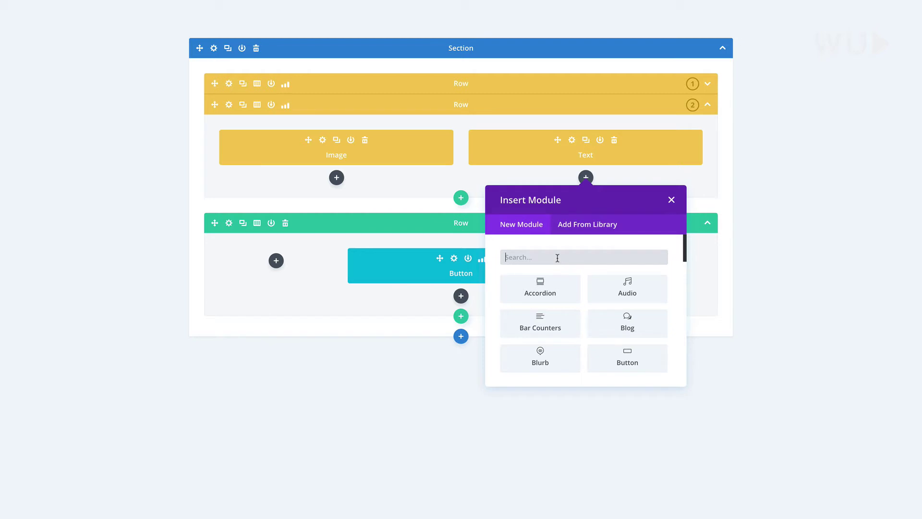
pyautogui.write('vide')
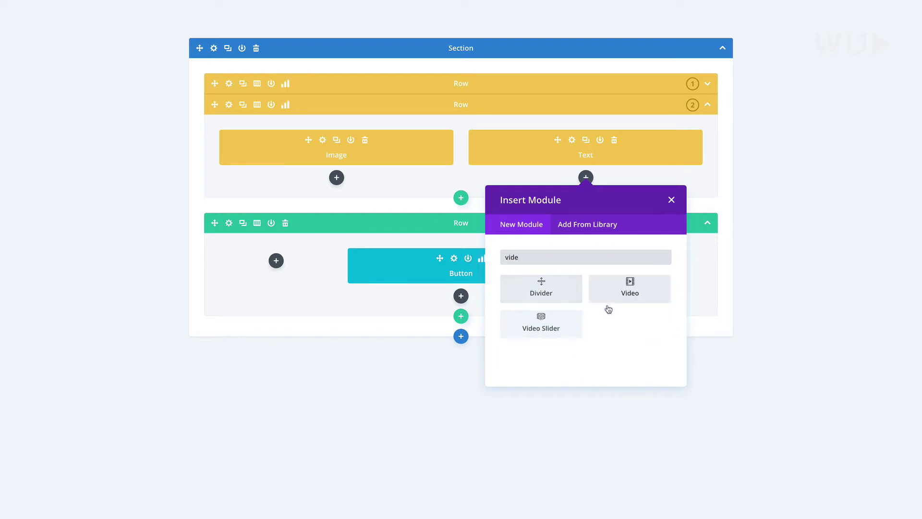
pyautogui.click(627, 289)
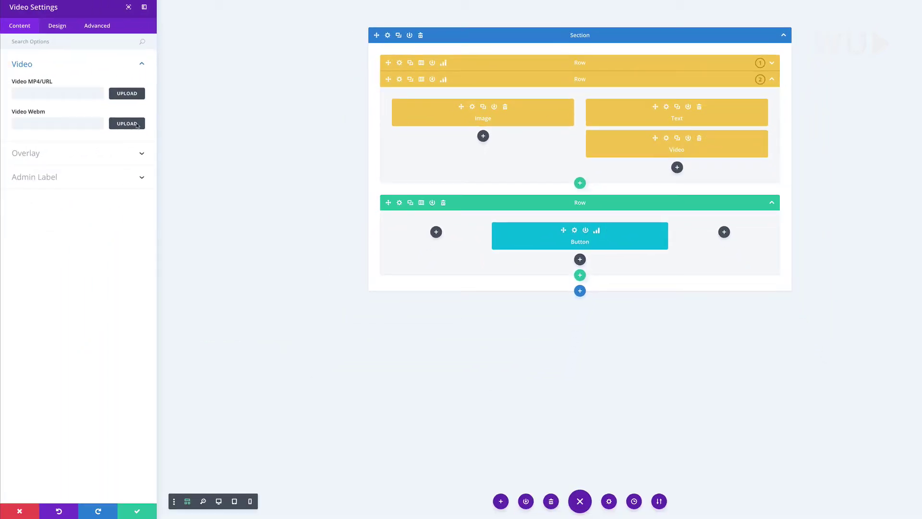
pyautogui.click(54, 93)
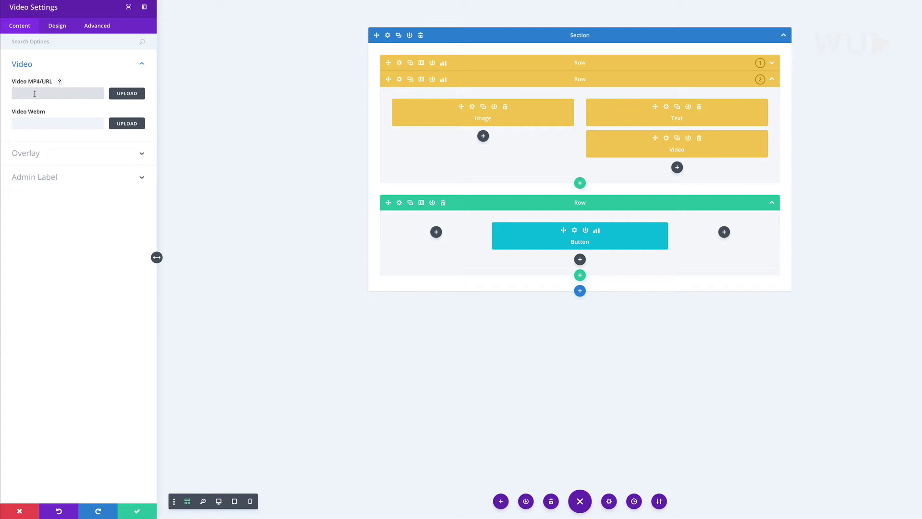
pyautogui.click(34, 93)
pyautogui.write('https://youtu.be/o5bjcNv37rA')
pyautogui.click(38, 154)
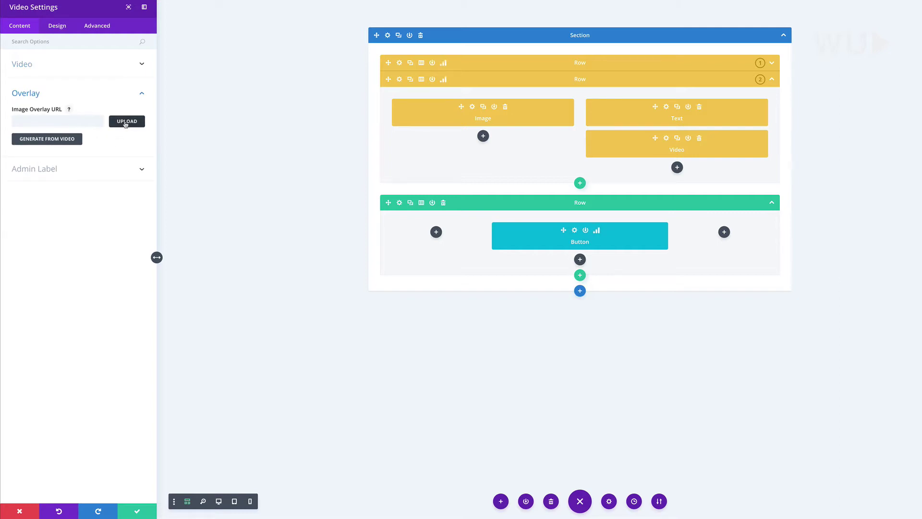
pyautogui.click(125, 123)
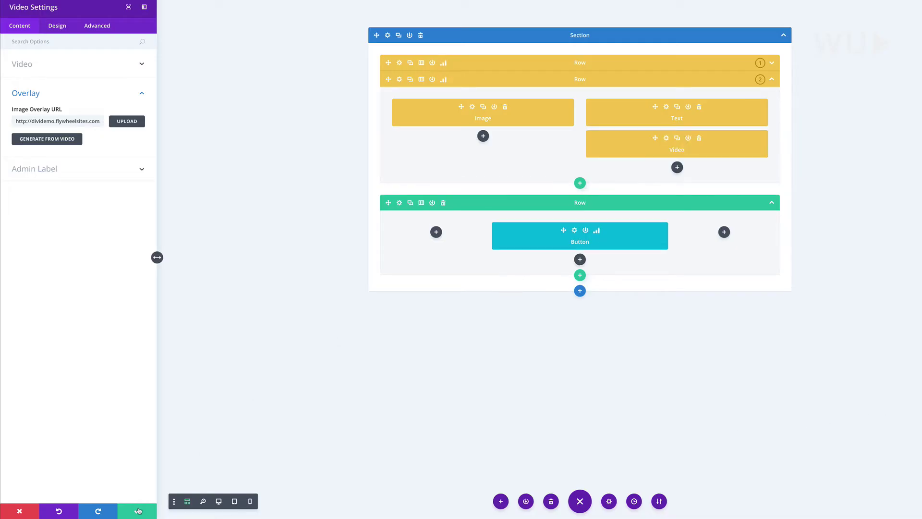
pyautogui.click(137, 512)
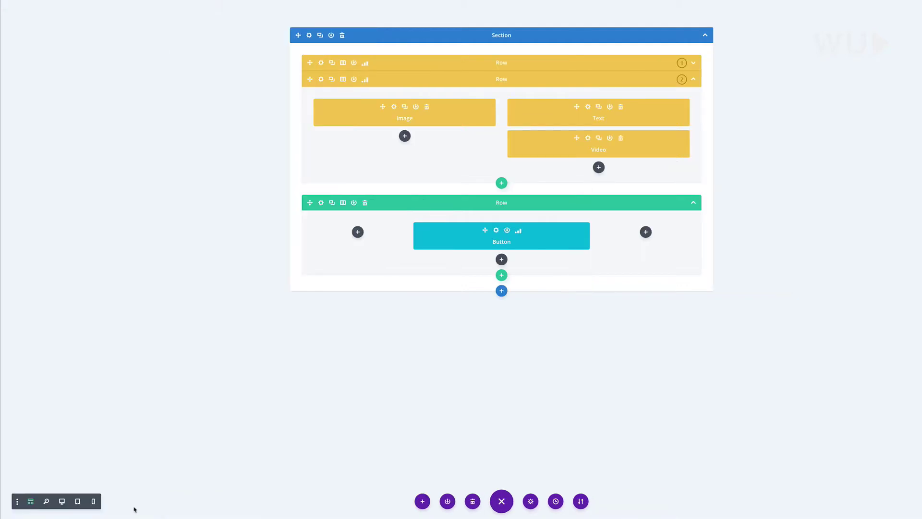
# - Return to the page preview and delete the selected offer lines beneath the heading
pyautogui.click(62, 501)
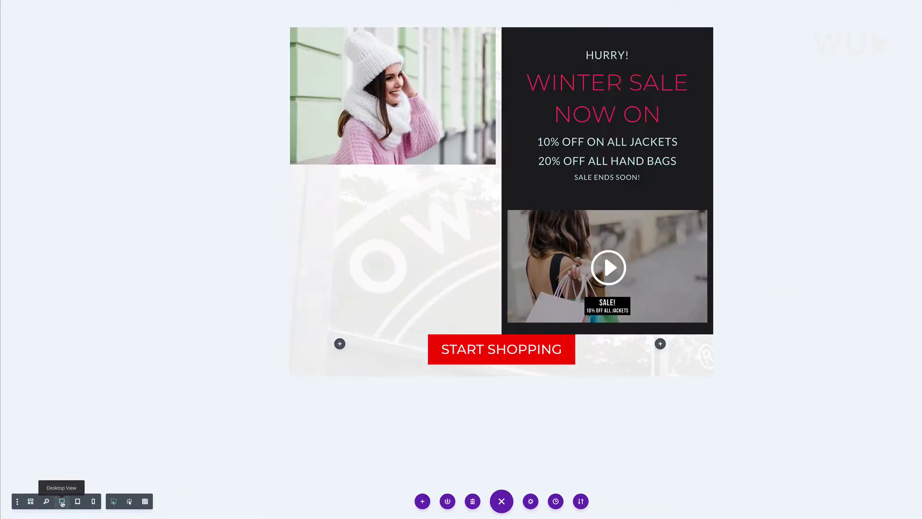
pyautogui.scroll(-4, 316, 386)
pyautogui.scroll(-1, 314, 384)
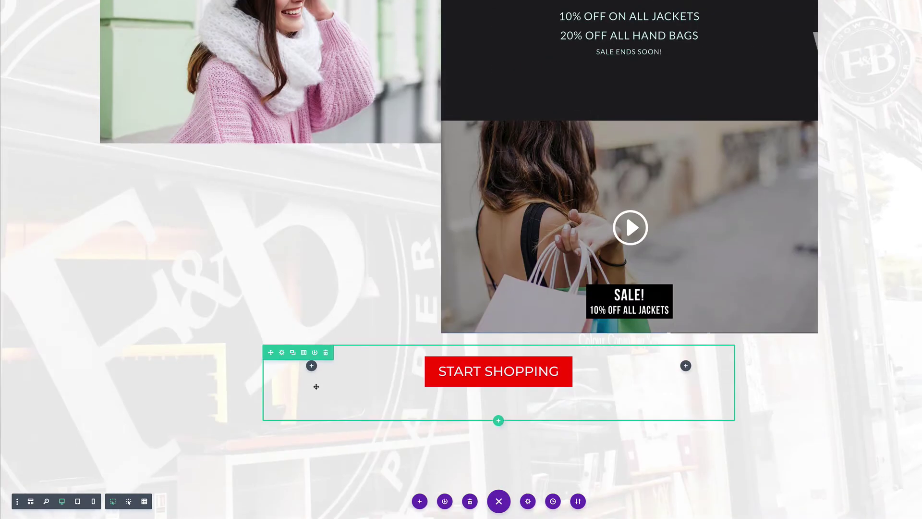
pyautogui.scroll(1, 313, 382)
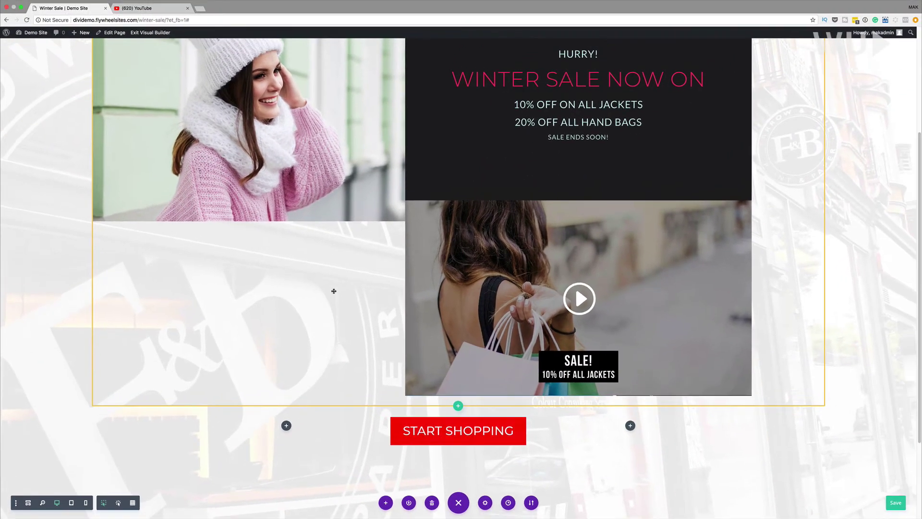
pyautogui.scroll(1, 363, 271)
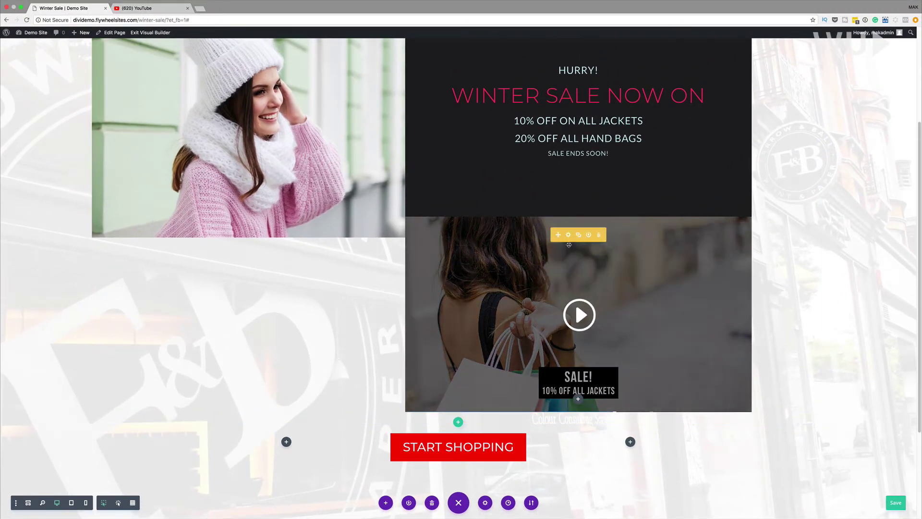
pyautogui.scroll(1, 495, 315)
pyautogui.scroll(2, 494, 315)
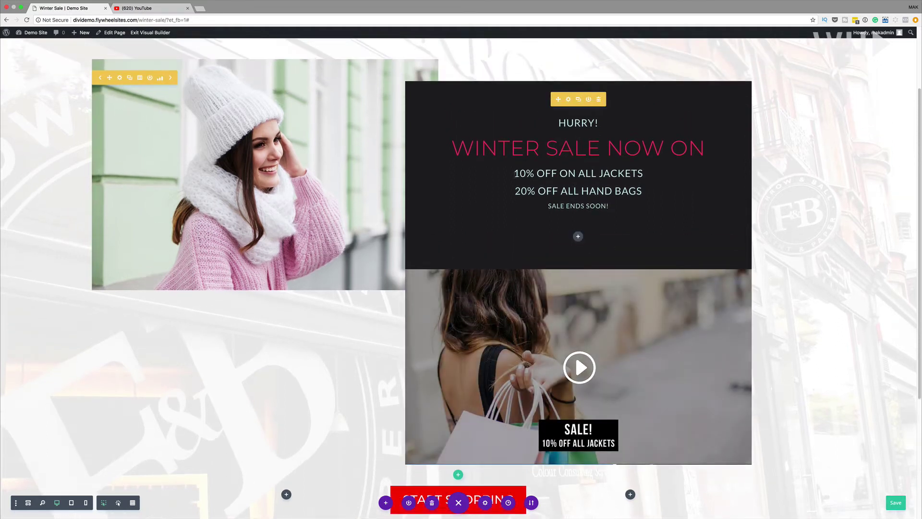
pyautogui.moveTo(514, 172); pyautogui.dragTo(621, 207)
pyautogui.press('BackSpace')
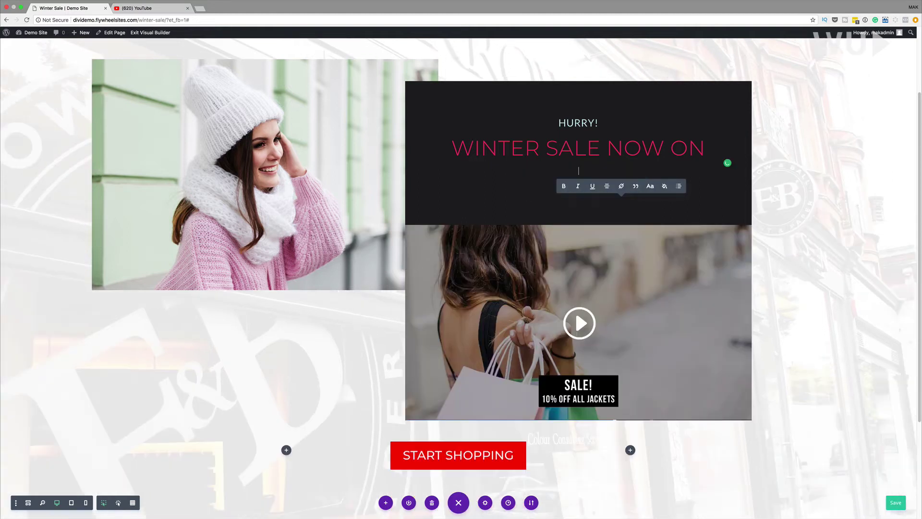
pyautogui.press('BackSpace')
pyautogui.press('BackSpace')
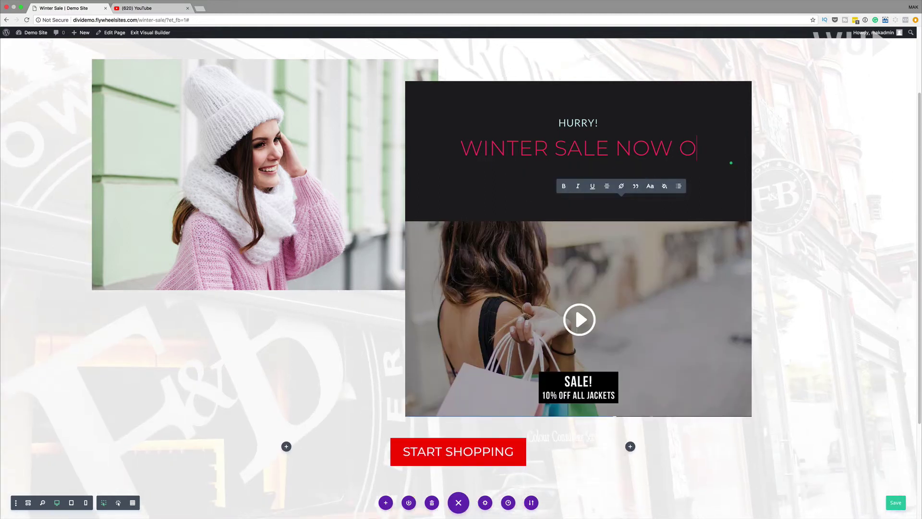
pyautogui.write('N')
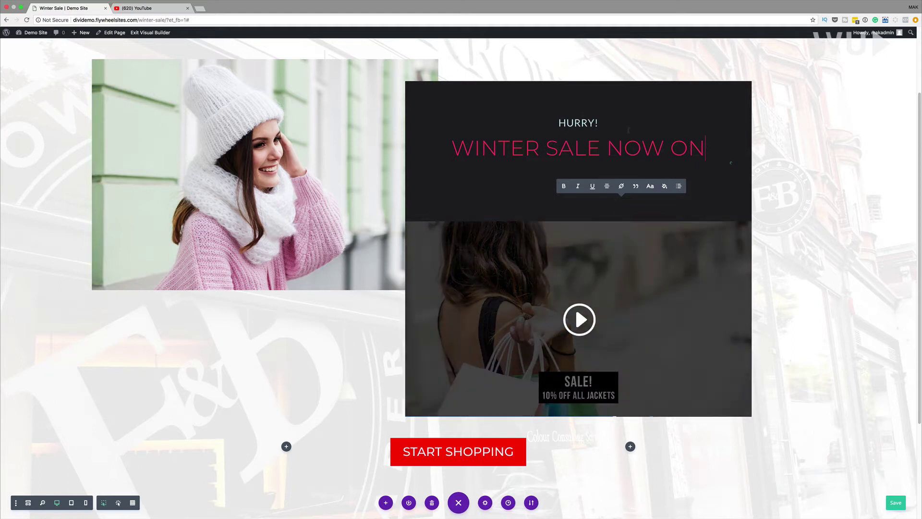
# - Delete the HURRY! line and its empty line, then open the heading module's settings
pyautogui.moveTo(599, 123); pyautogui.dragTo(557, 123)
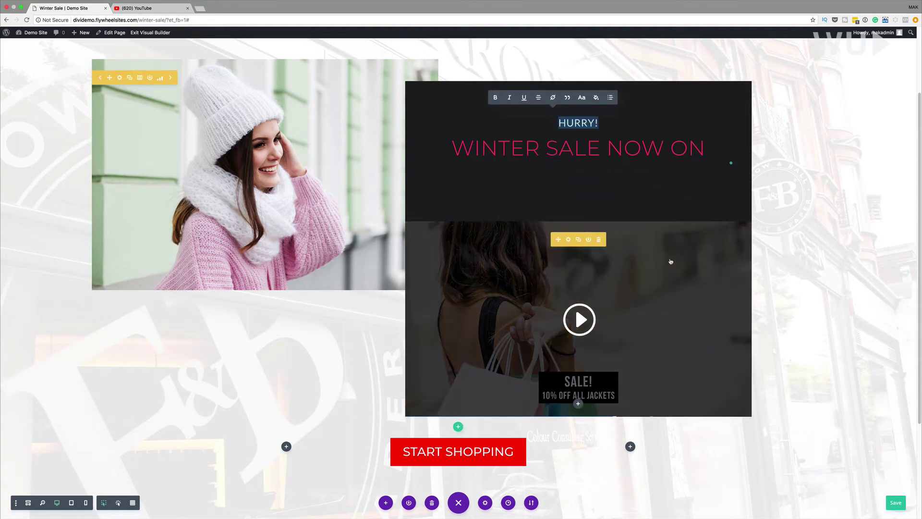
pyautogui.press('BackSpace')
pyautogui.click(470, 164)
pyautogui.press('BackSpace')
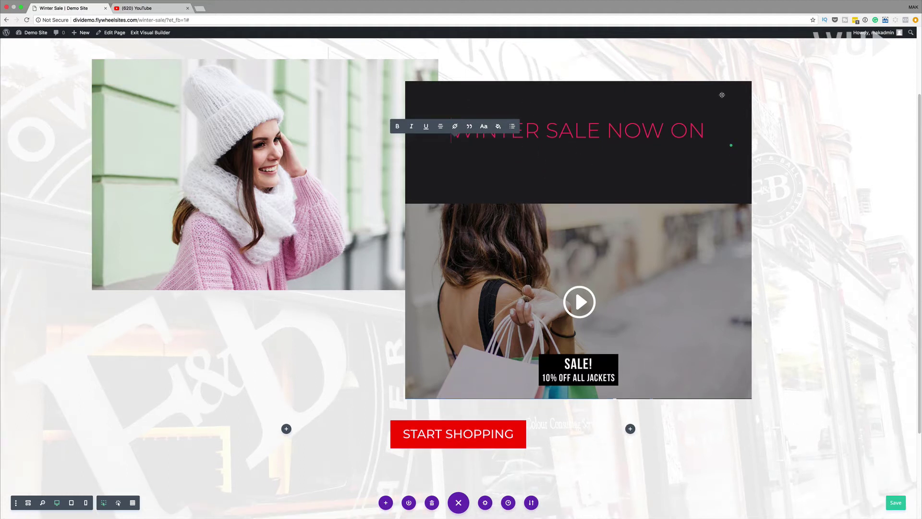
pyautogui.click(677, 65)
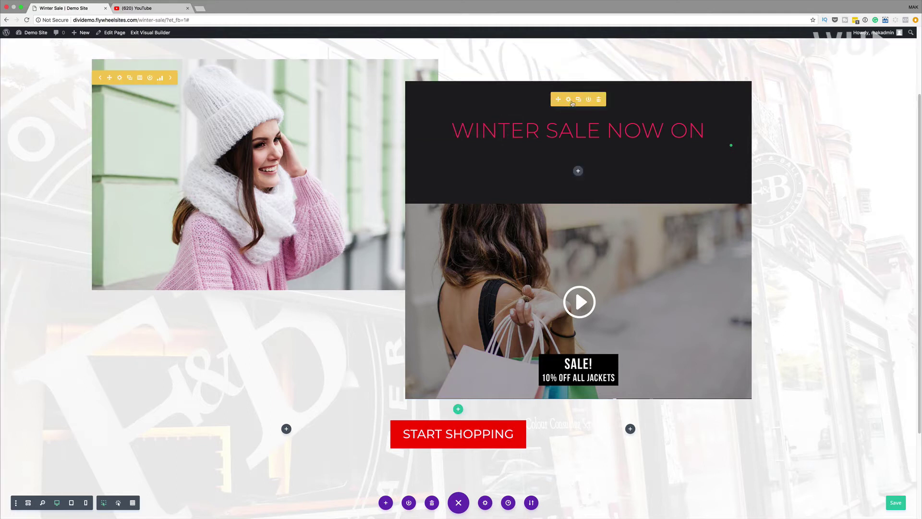
pyautogui.click(569, 100)
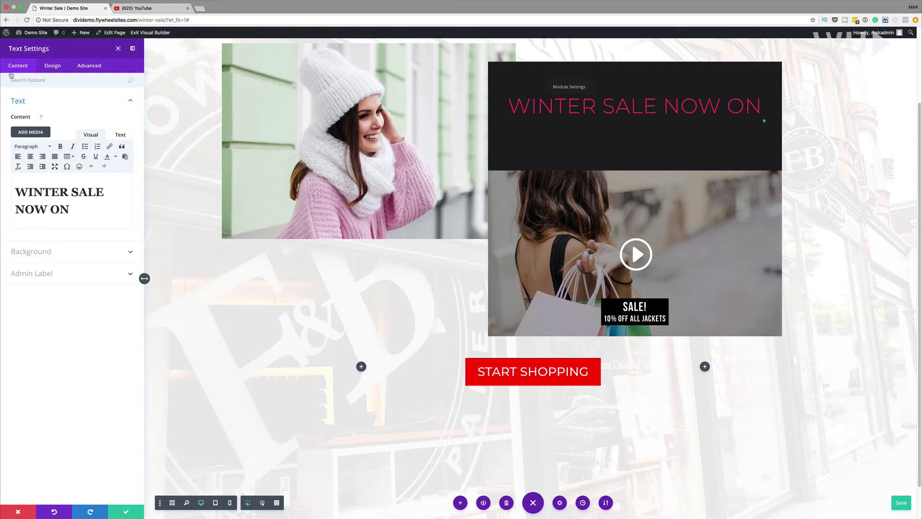
# - Clear the heading module's 10% bottom padding in Design > Spacing and save
pyautogui.click(54, 65)
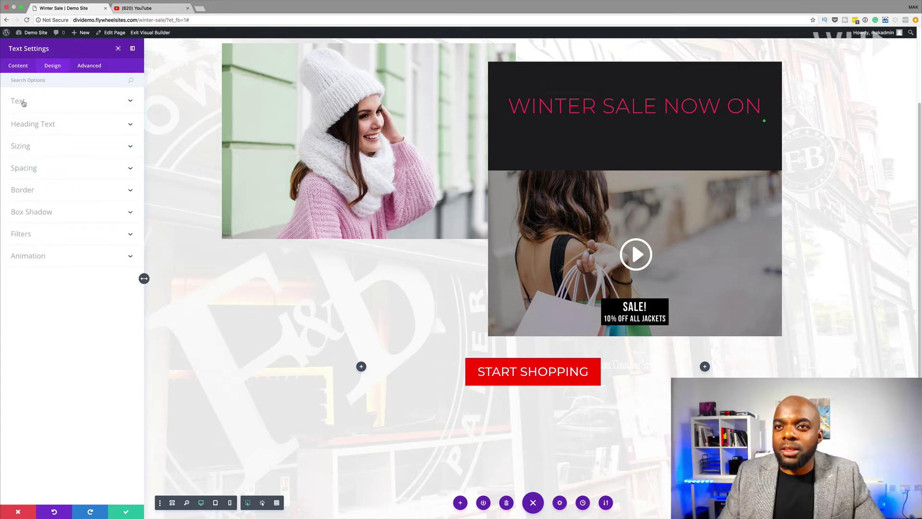
pyautogui.click(31, 125)
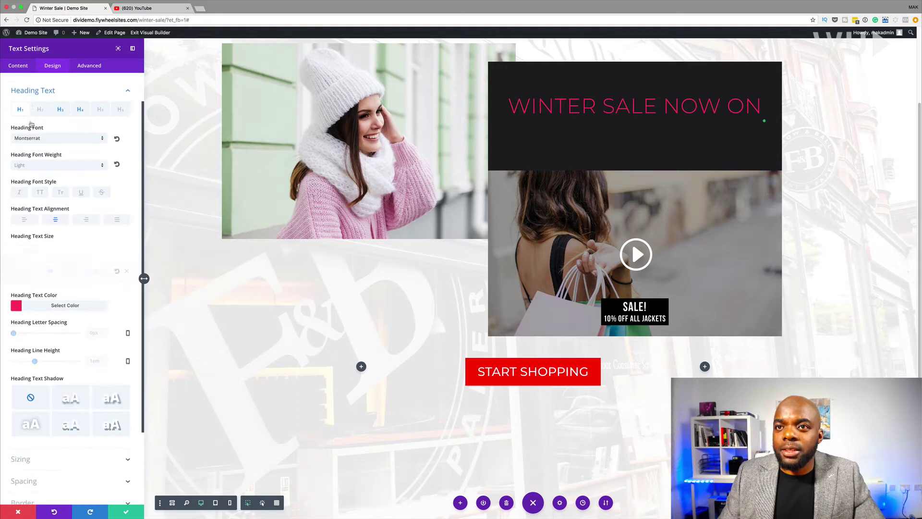
pyautogui.scroll(-3, 75, 380)
pyautogui.scroll(-1, 75, 381)
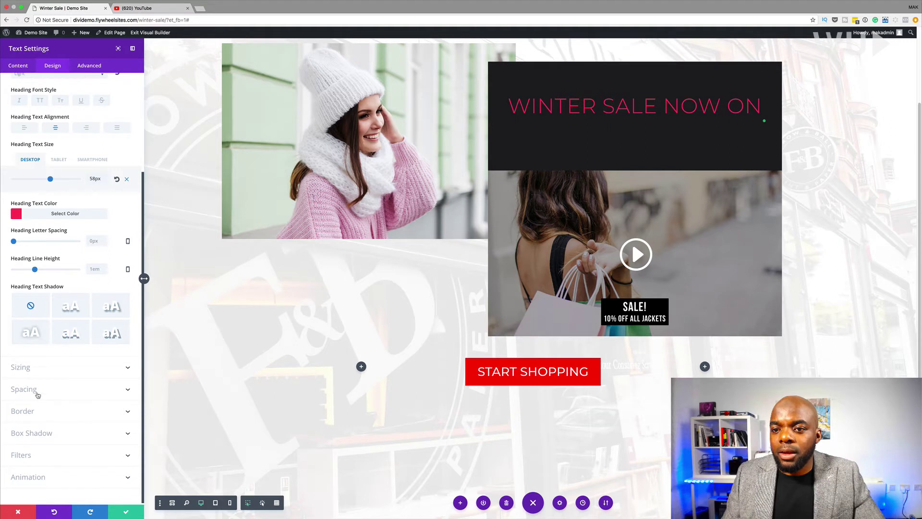
pyautogui.click(36, 393)
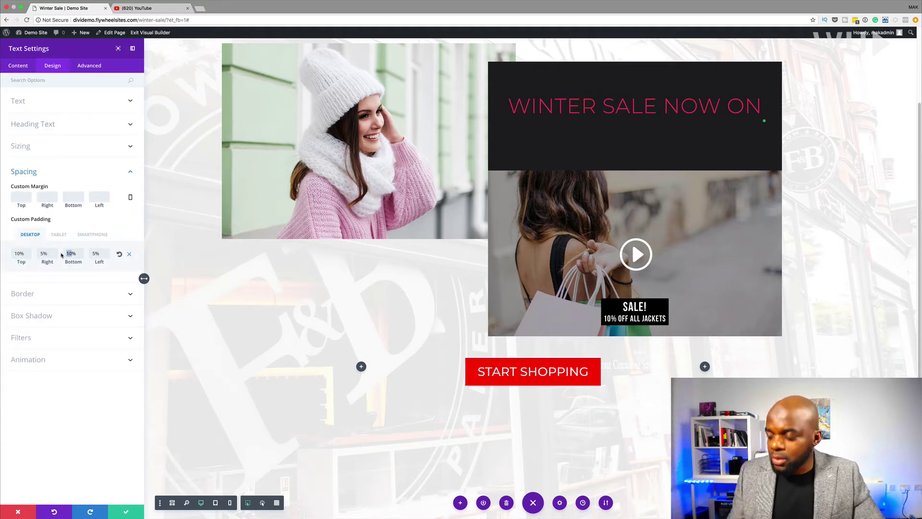
pyautogui.press('BackSpace')
pyautogui.press('BackSpace')
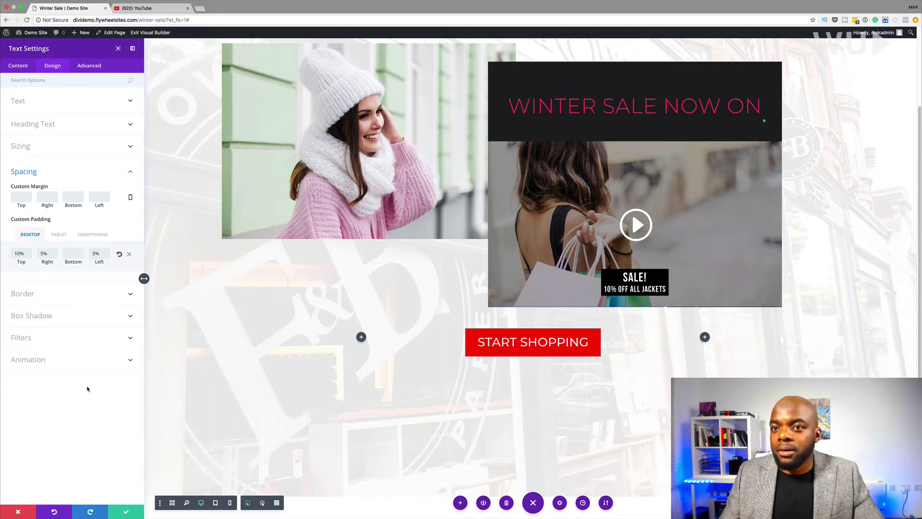
pyautogui.click(124, 513)
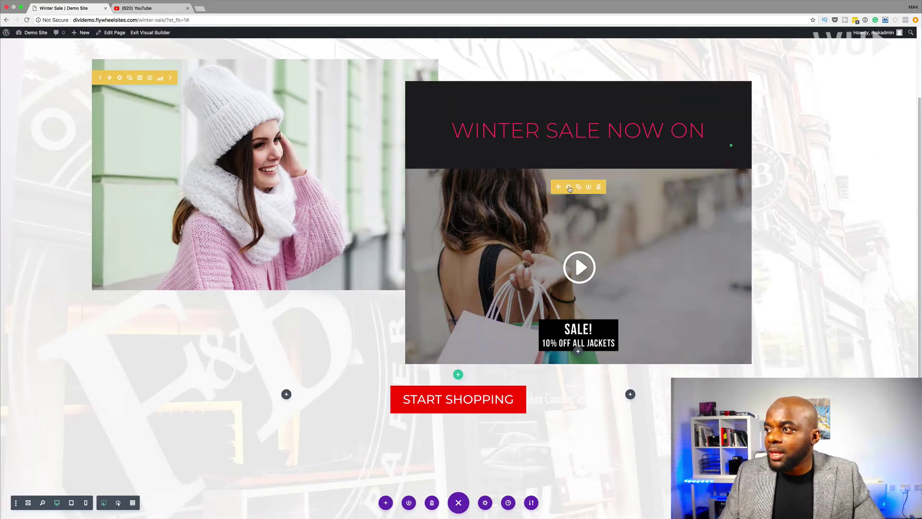
# - Set the video module's custom margins to 10% right, 10% left and 5% bottom
pyautogui.click(569, 187)
pyautogui.click(54, 66)
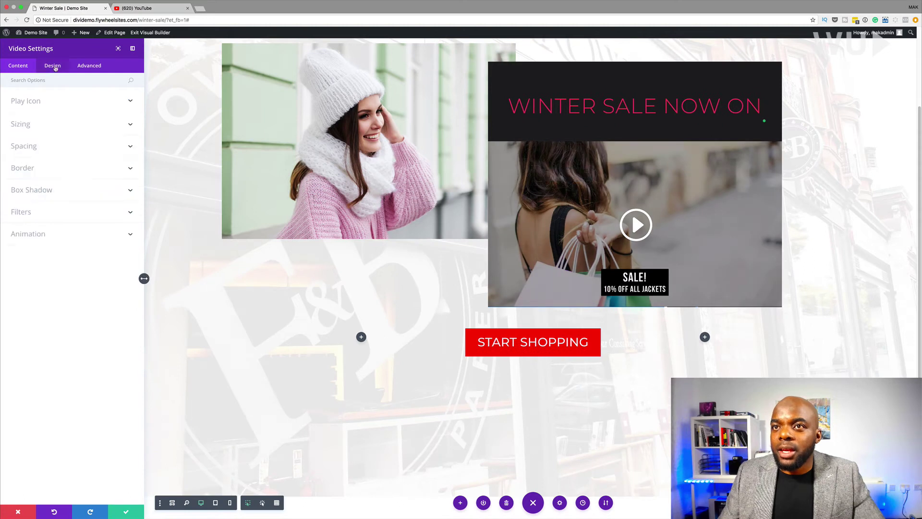
pyautogui.click(48, 147)
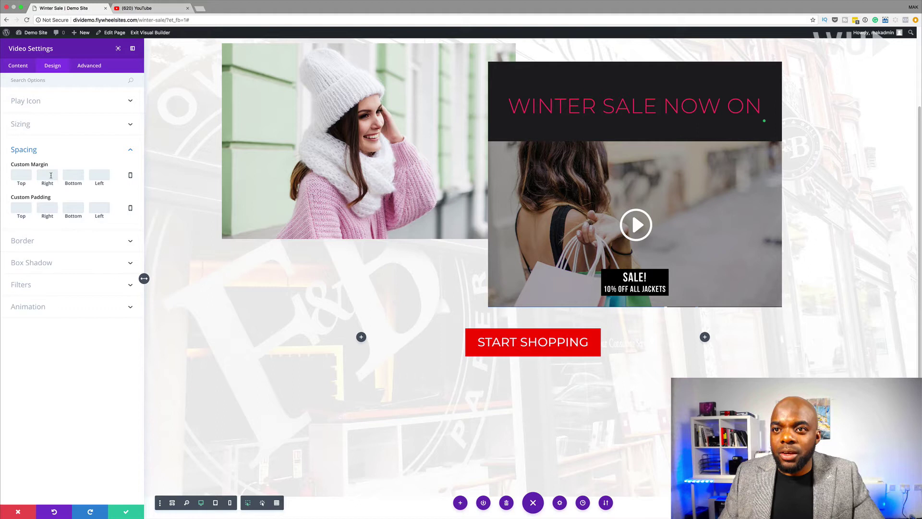
pyautogui.write('10%')
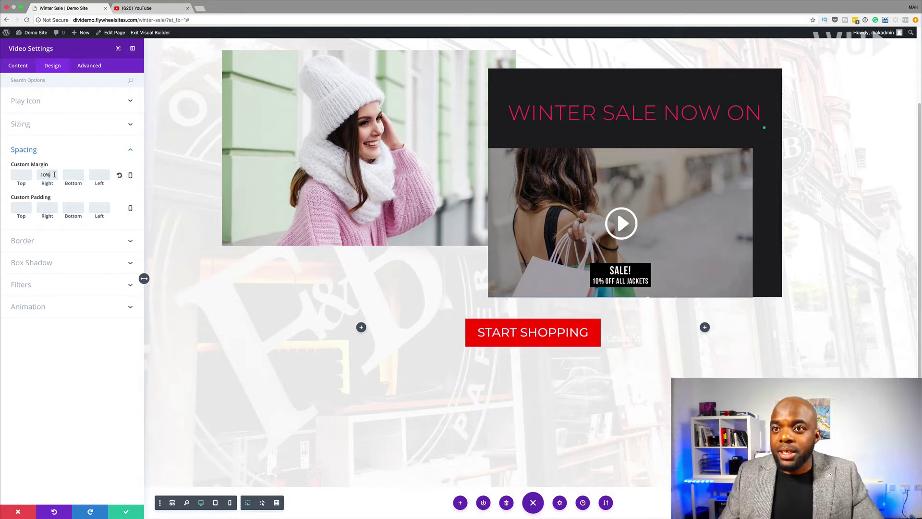
pyautogui.write('10%')
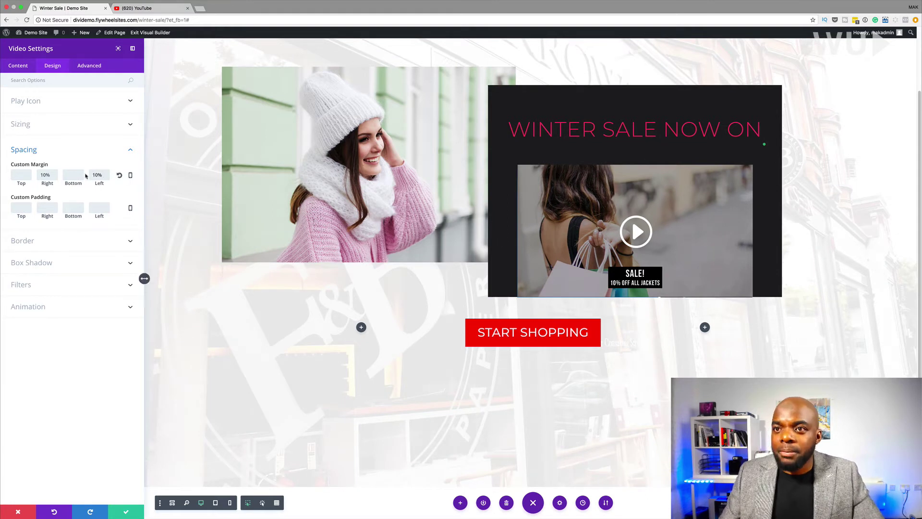
pyautogui.write('5%')
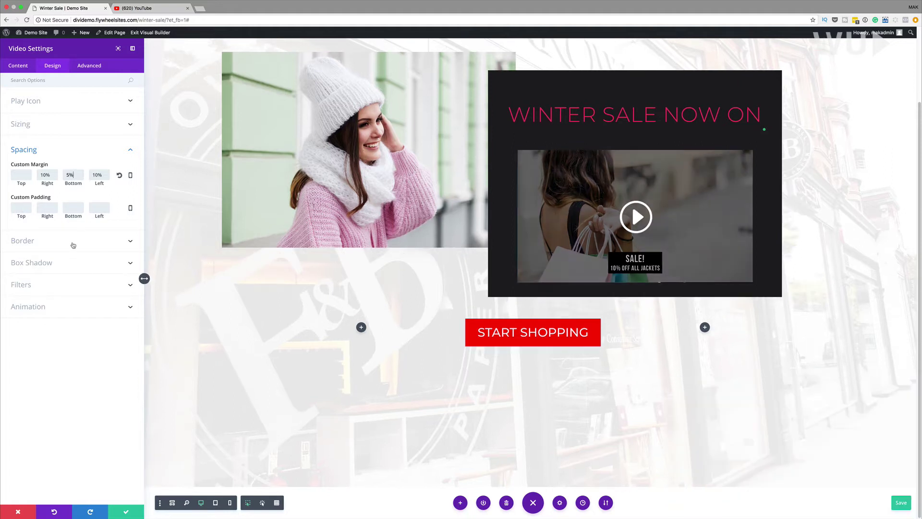
# - Save the video settings and insert a Text module below the video reading HURRY!
pyautogui.click(125, 513)
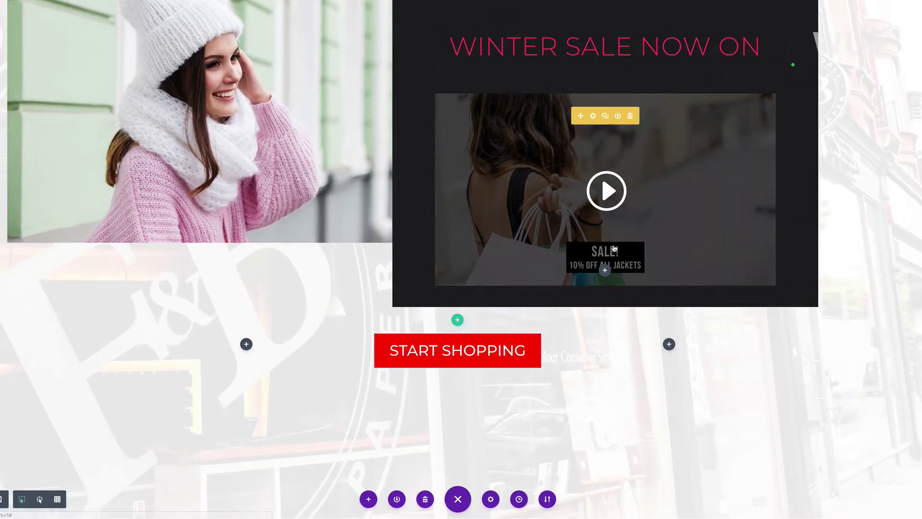
pyautogui.click(605, 270)
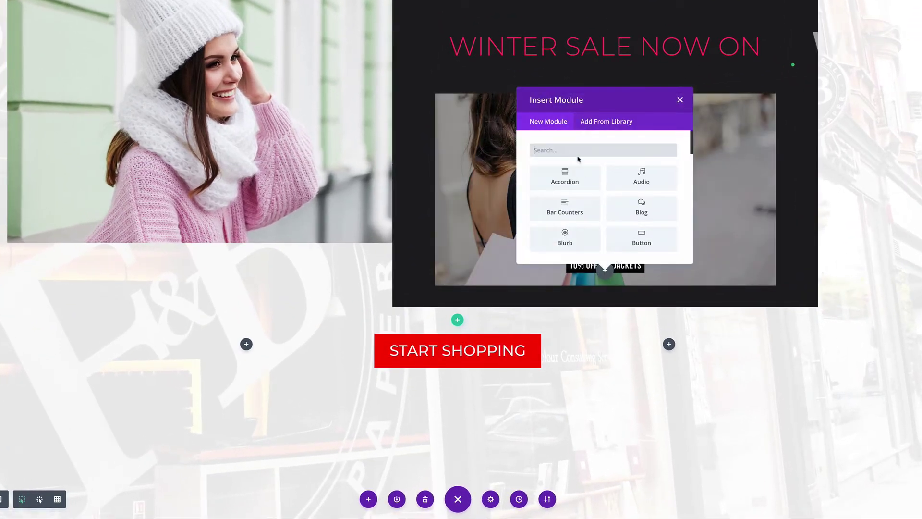
pyautogui.write('text')
pyautogui.click(566, 177)
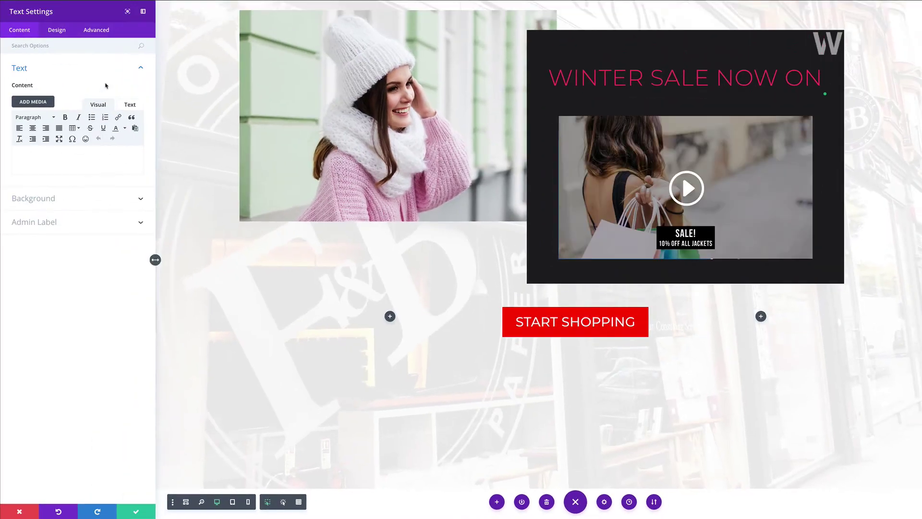
pyautogui.click(53, 157)
pyautogui.write('HURRY!')
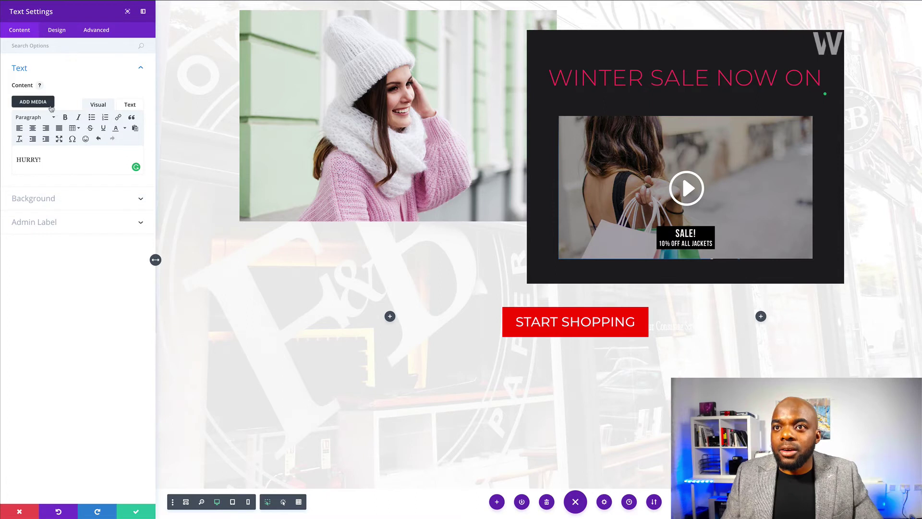
# - Center the HURRY! text and format it as Heading 4
pyautogui.click(56, 29)
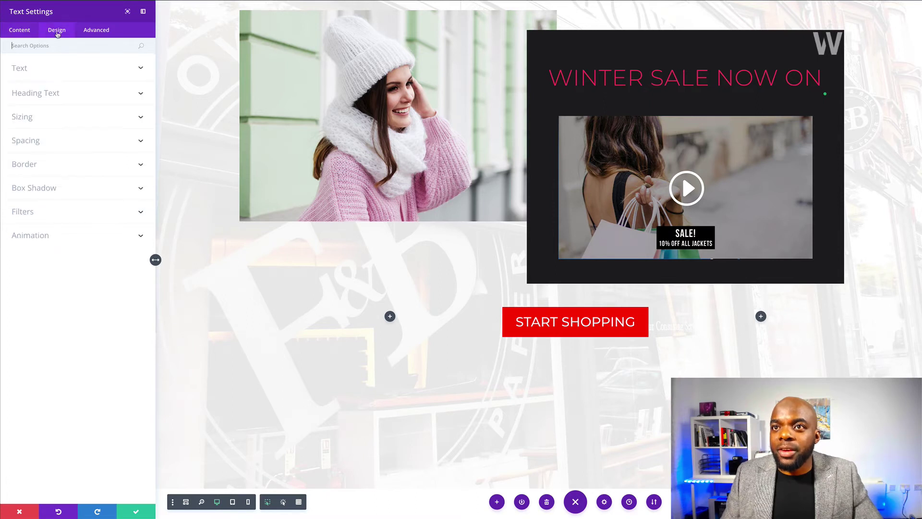
pyautogui.click(37, 69)
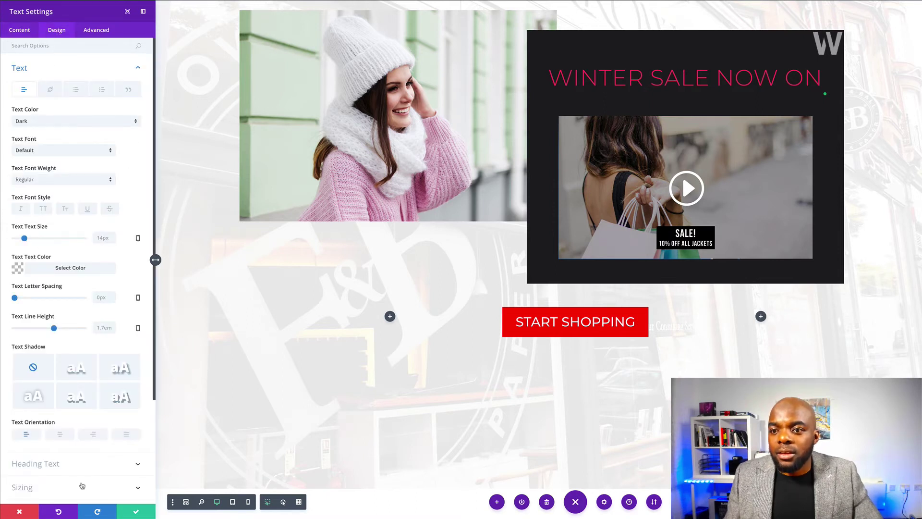
pyautogui.click(60, 435)
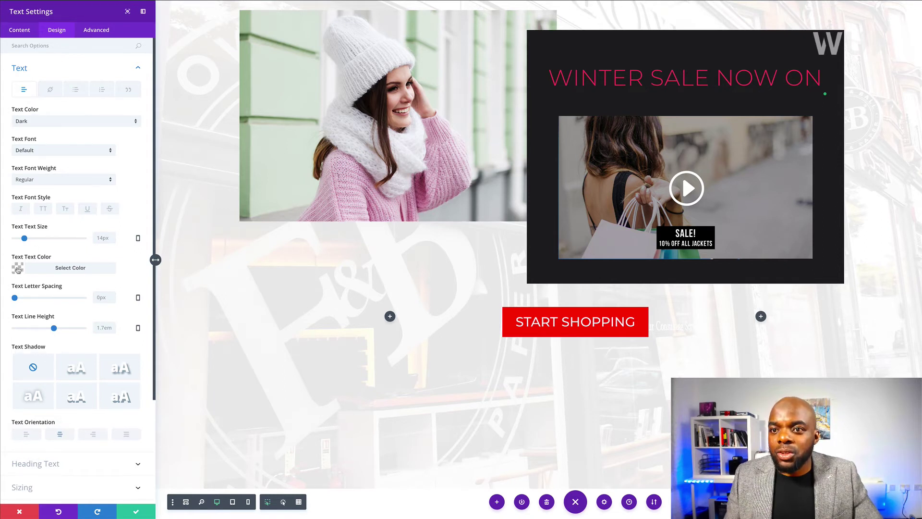
pyautogui.click(25, 34)
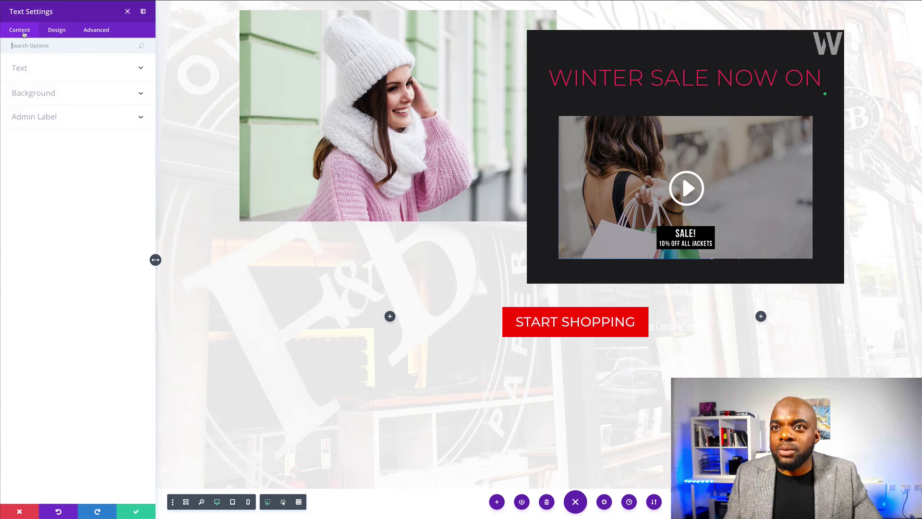
pyautogui.click(24, 70)
pyautogui.tripleClick(44, 159)
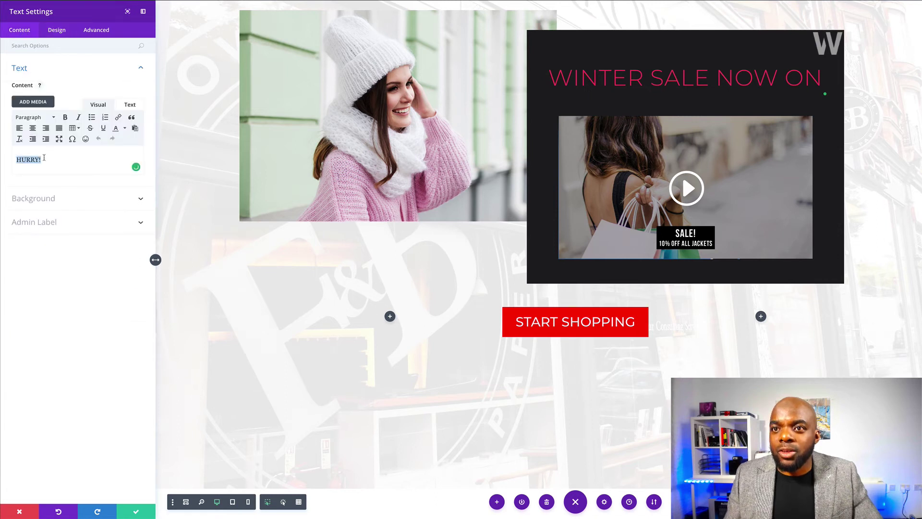
pyautogui.click(43, 120)
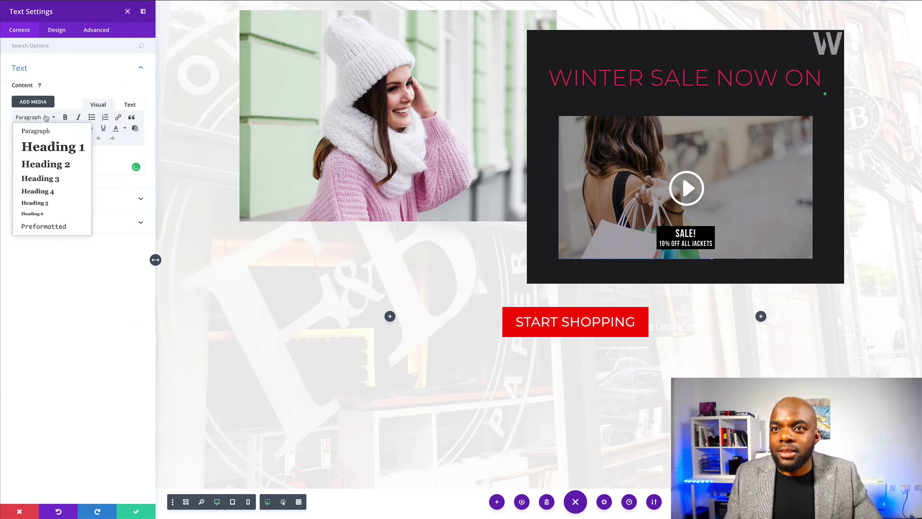
pyautogui.click(37, 191)
# - Make the Heading 4 text colour light pinkish white
pyautogui.click(56, 30)
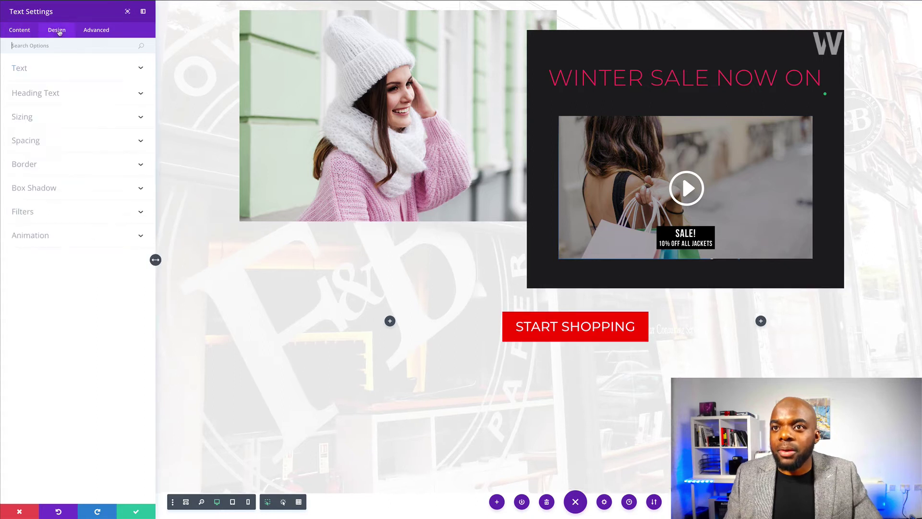
pyautogui.click(43, 93)
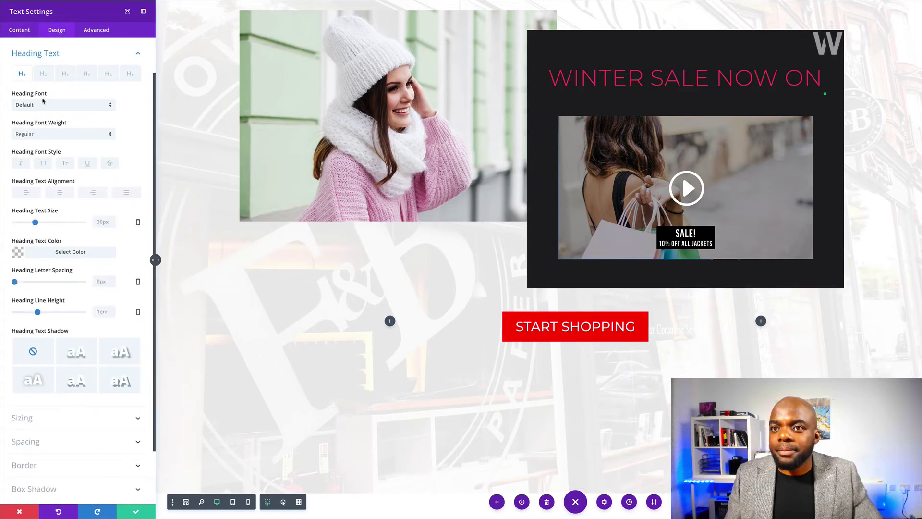
pyautogui.click(87, 75)
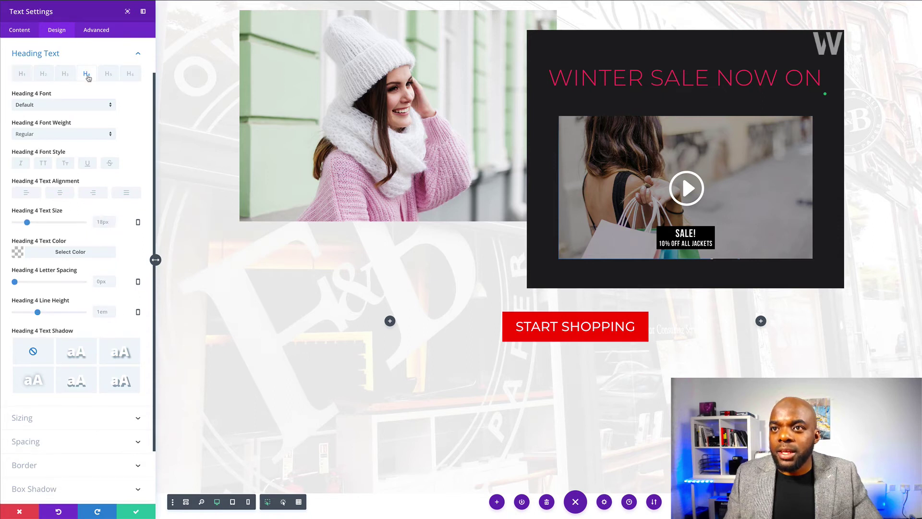
pyautogui.click(17, 254)
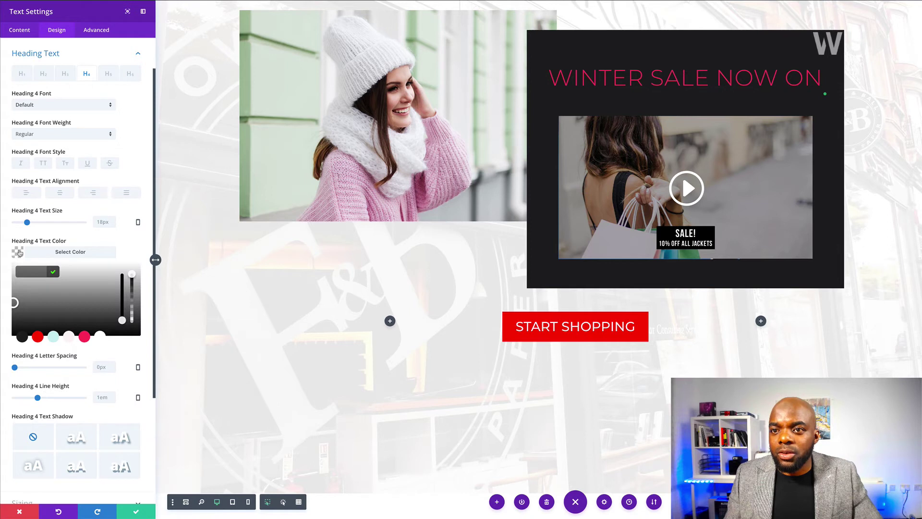
pyautogui.click(69, 337)
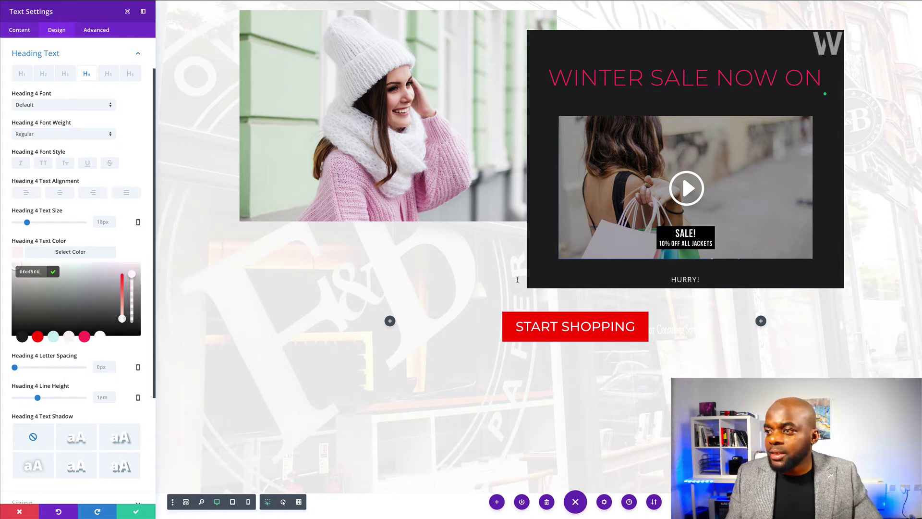
pyautogui.scroll(-1, 107, 353)
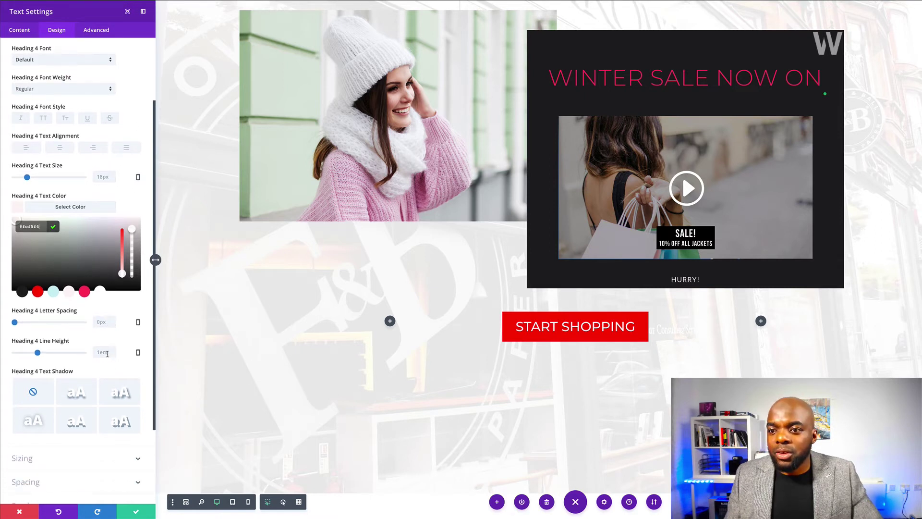
pyautogui.scroll(-2, 108, 354)
pyautogui.click(45, 379)
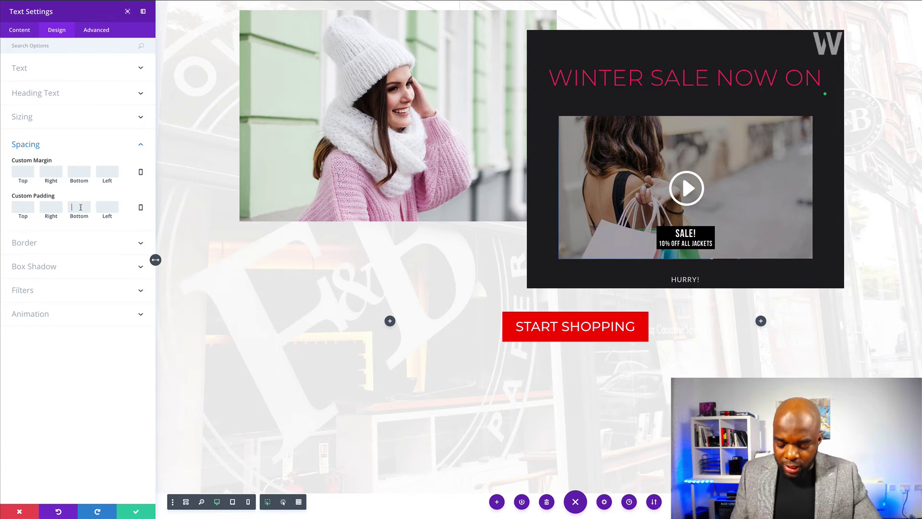
# - Give the HURRY! text 8% bottom padding and save the module
pyautogui.write('10%')
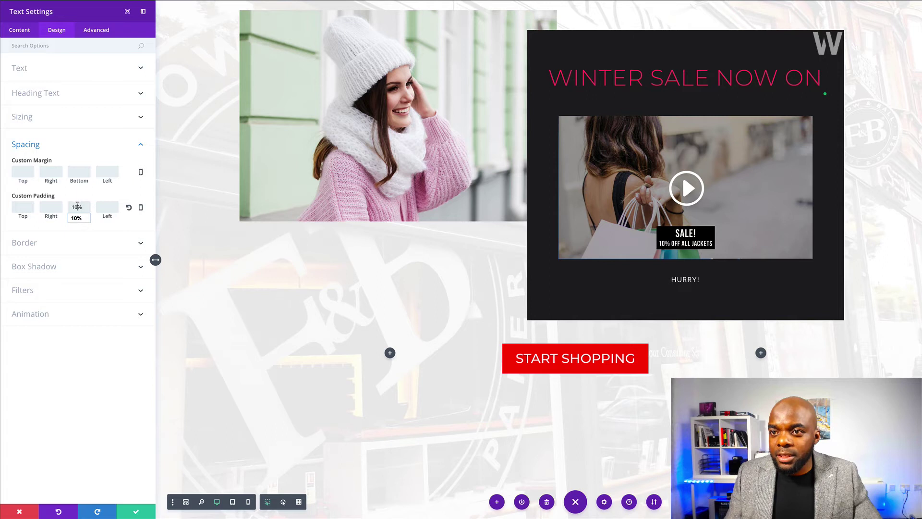
pyautogui.press('BackSpace')
pyautogui.press('BackSpace')
pyautogui.press('BackSpace')
pyautogui.write('8%')
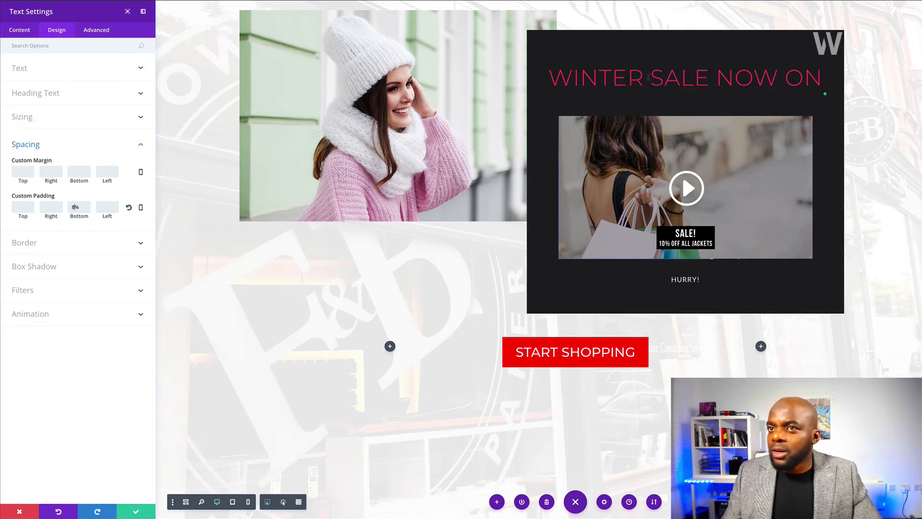
pyautogui.click(136, 511)
# - Shrink the WINTER SALE NOW ON heading text size to about 42px and save the module
pyautogui.click(614, 71)
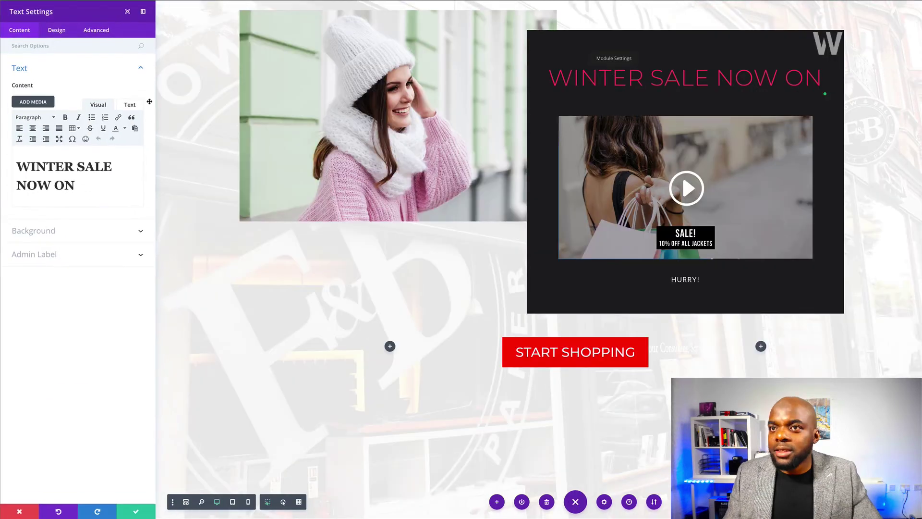
pyautogui.click(57, 30)
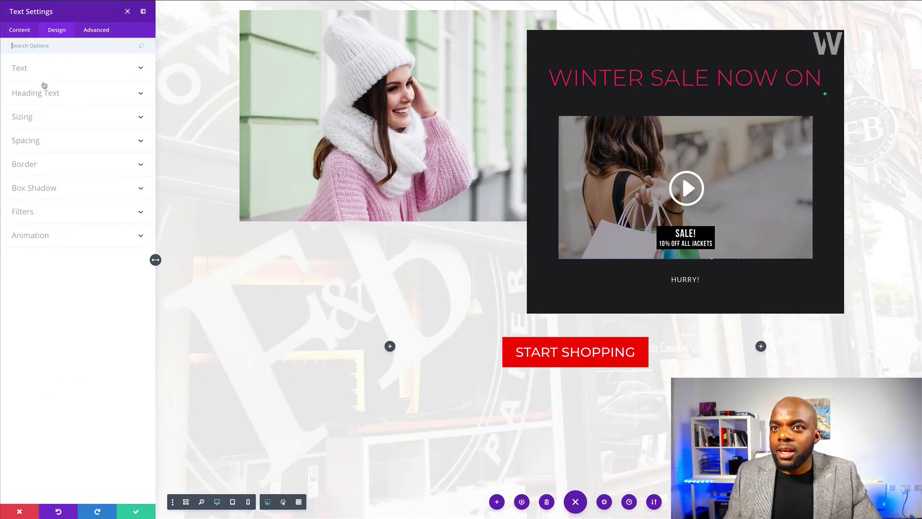
pyautogui.click(37, 93)
pyautogui.moveTo(55, 248); pyautogui.dragTo(40, 249)
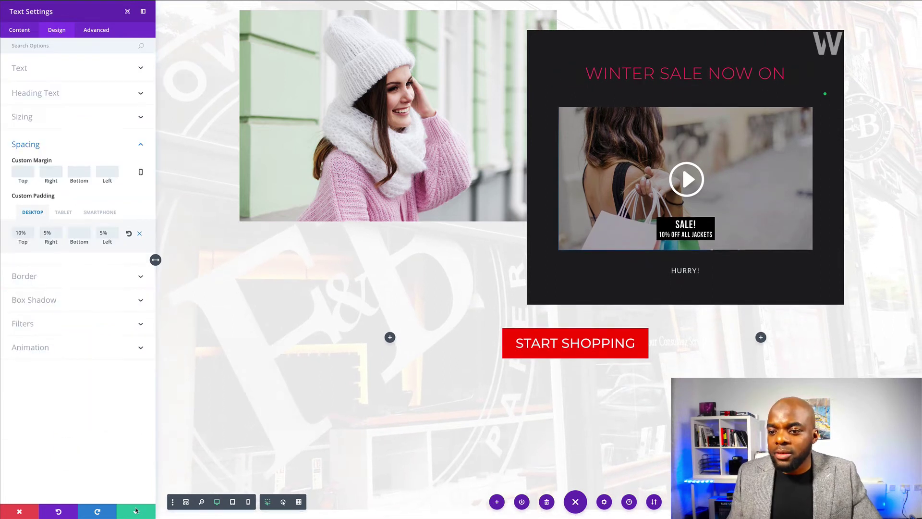
pyautogui.click(136, 510)
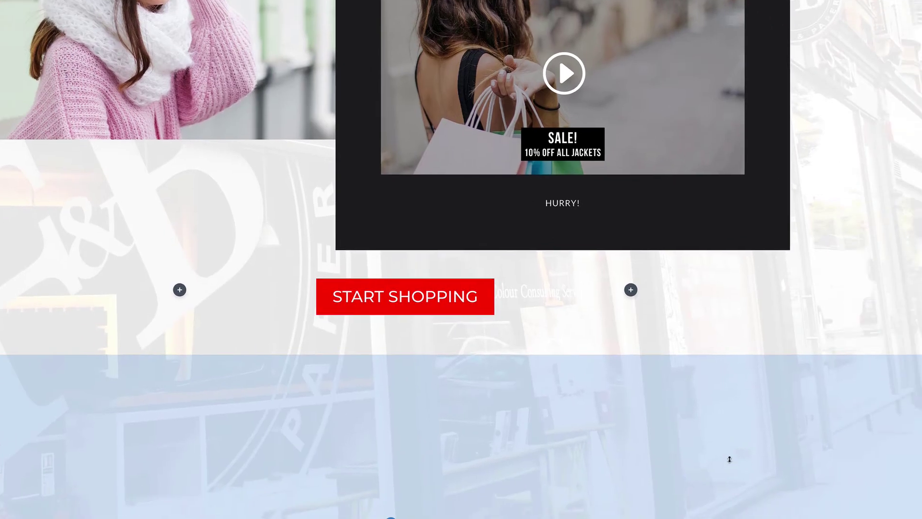
# - Scroll up through the finished video variation of the winter sale row
pyautogui.scroll(1, 699, 389)
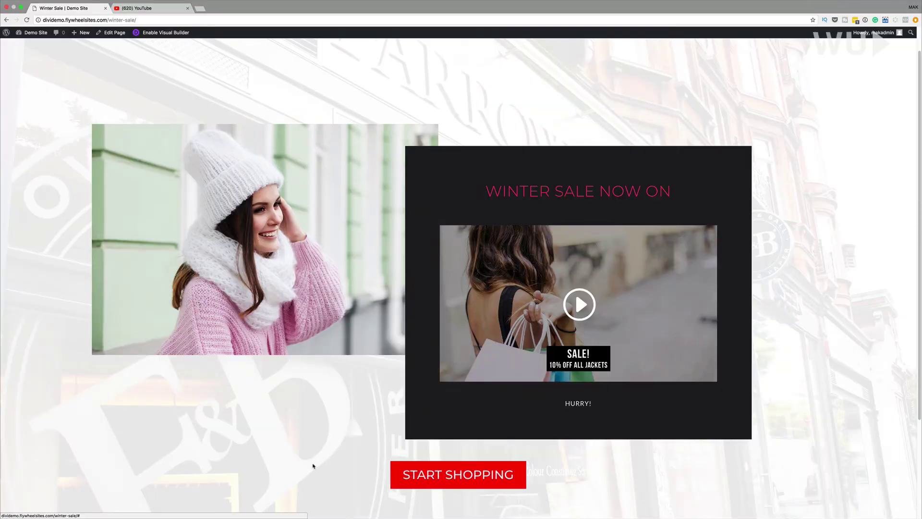
# - Scroll through the live Winter Sale page to review the heading, video and HURRY! row
pyautogui.scroll(-3, 313, 465)
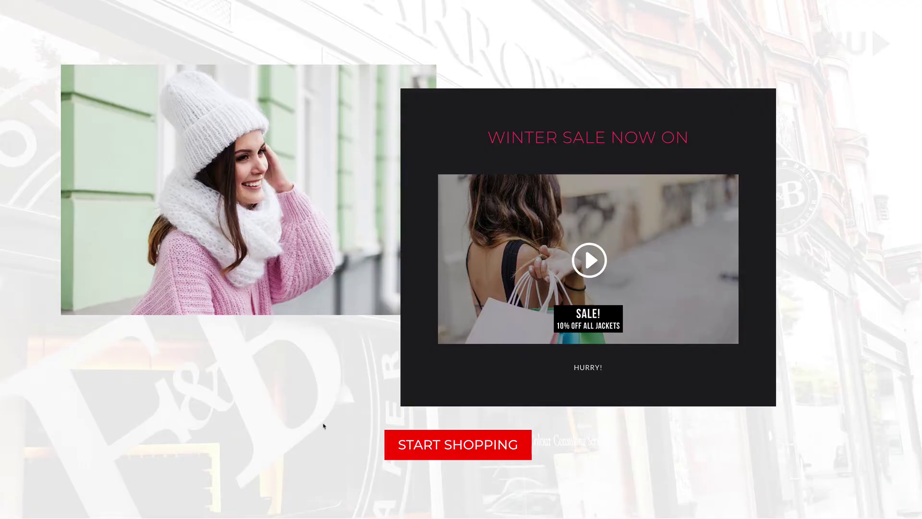
pyautogui.scroll(1, 454, 444)
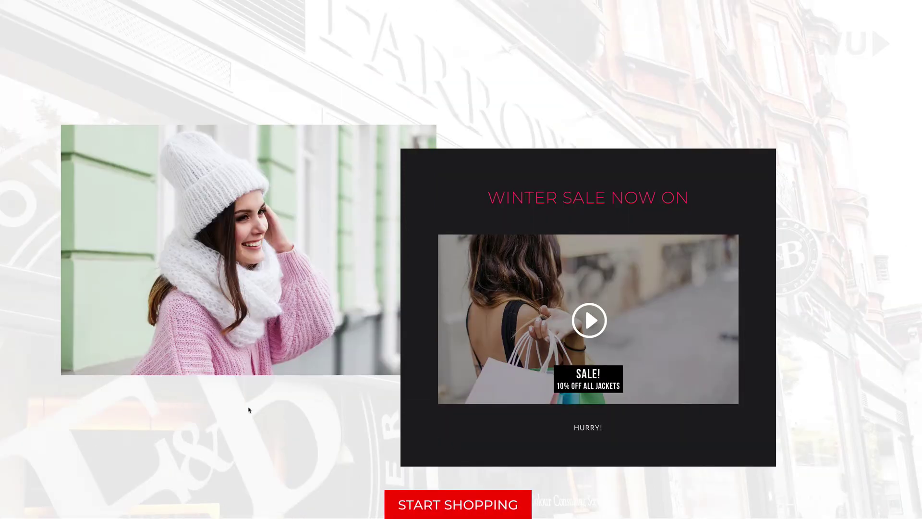
pyautogui.scroll(-1, 249, 409)
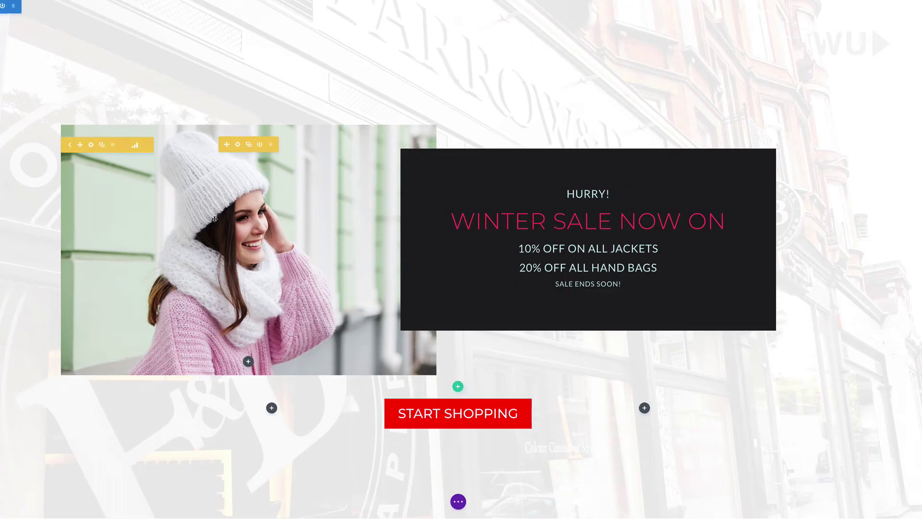
# - Open the row's Split Testing Statistics comparing clicks for Row #1 and Row #2
pyautogui.scroll(-1, 313, 284)
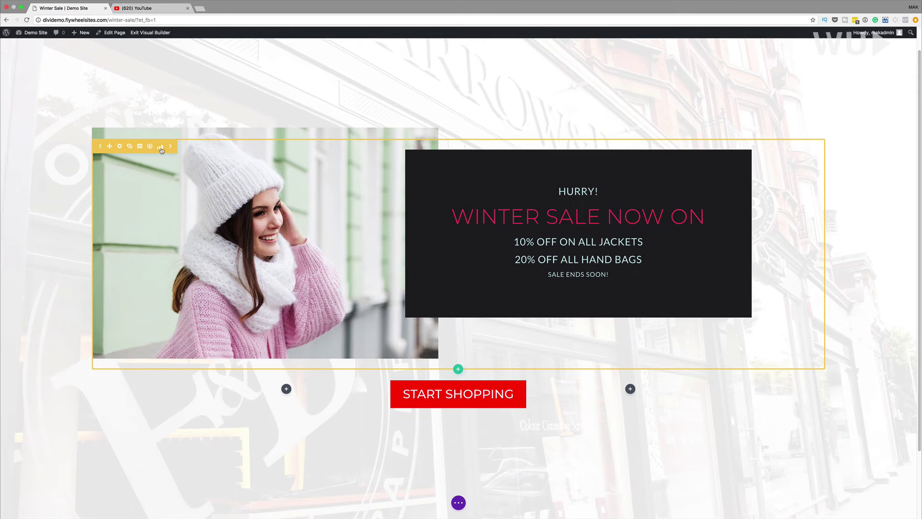
pyautogui.click(135, 116)
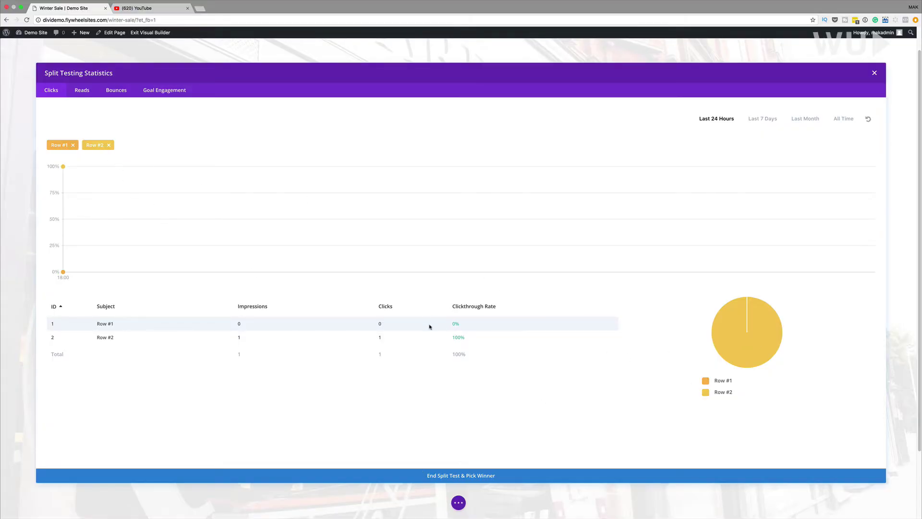
# - Compare the Reads and Bounces statistics for Row #1 and Row #2
pyautogui.click(82, 91)
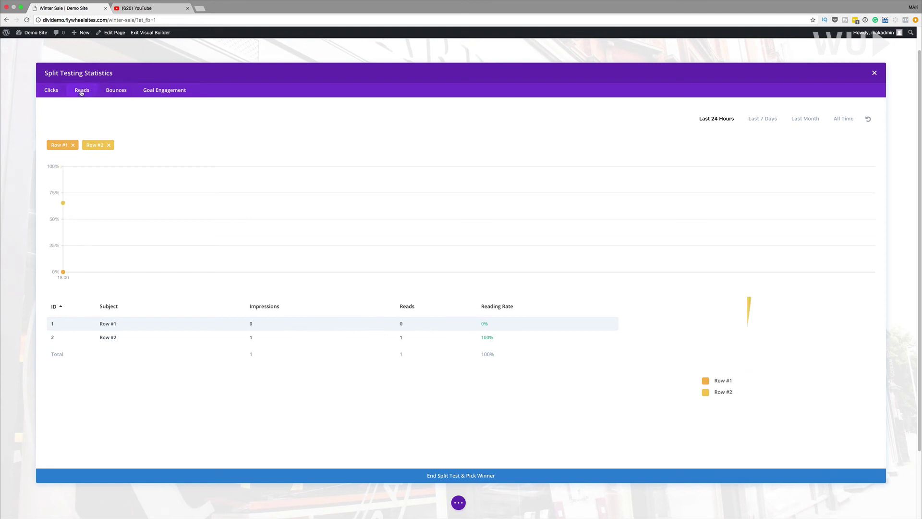
pyautogui.click(118, 92)
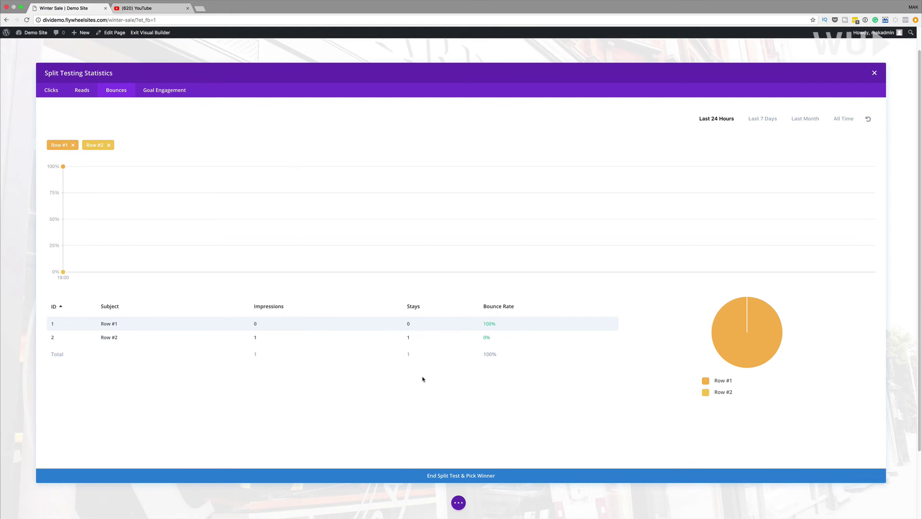
# - End the split test and keep the Row (100%) video variation as the winner
pyautogui.click(466, 476)
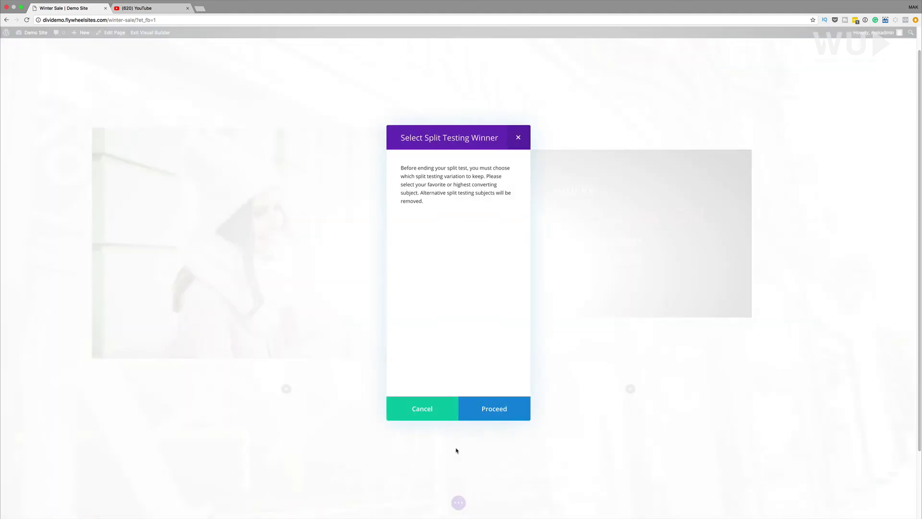
pyautogui.click(500, 411)
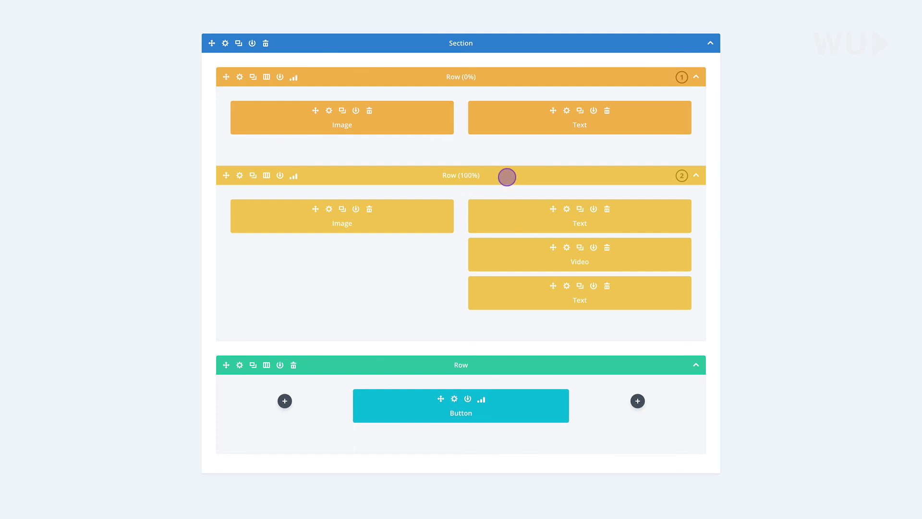
pyautogui.click(507, 177)
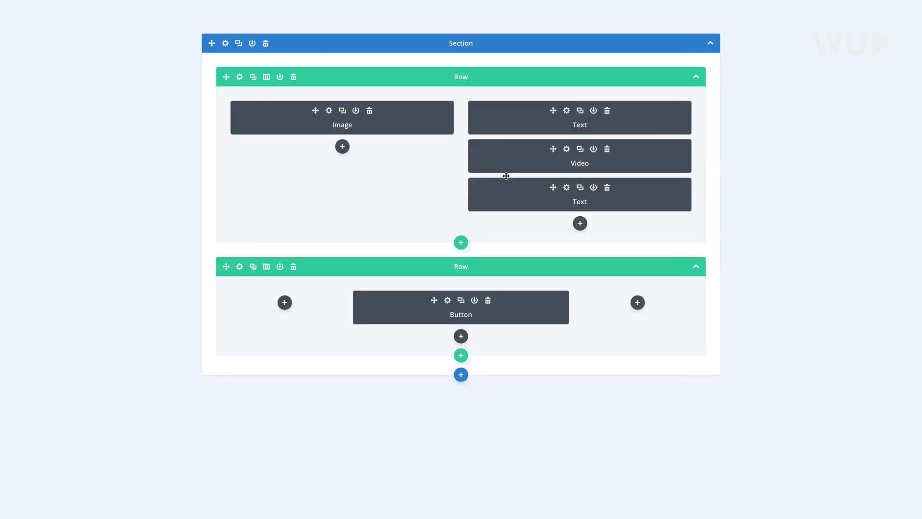